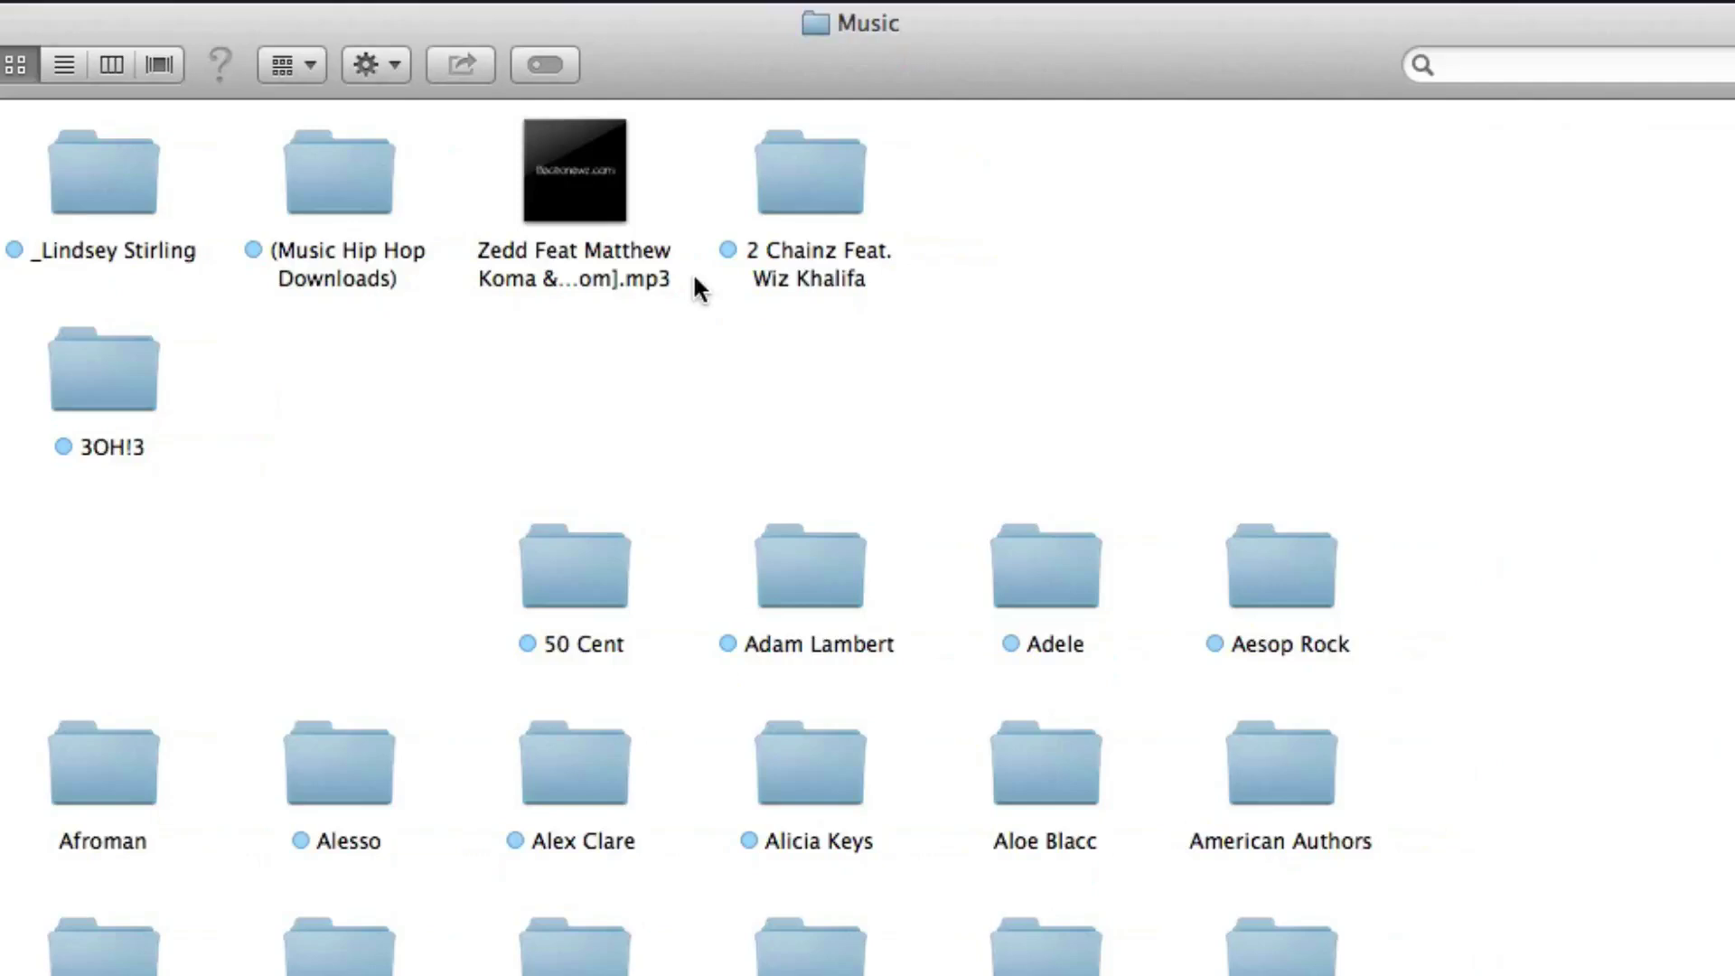
Open the Zedd "Find You (Extended Mix)" MP3 from the Music folder in iTunes
{"action": "left_click_drag", "start_coordinate": [583, 210], "coordinate": [1193, 230]}
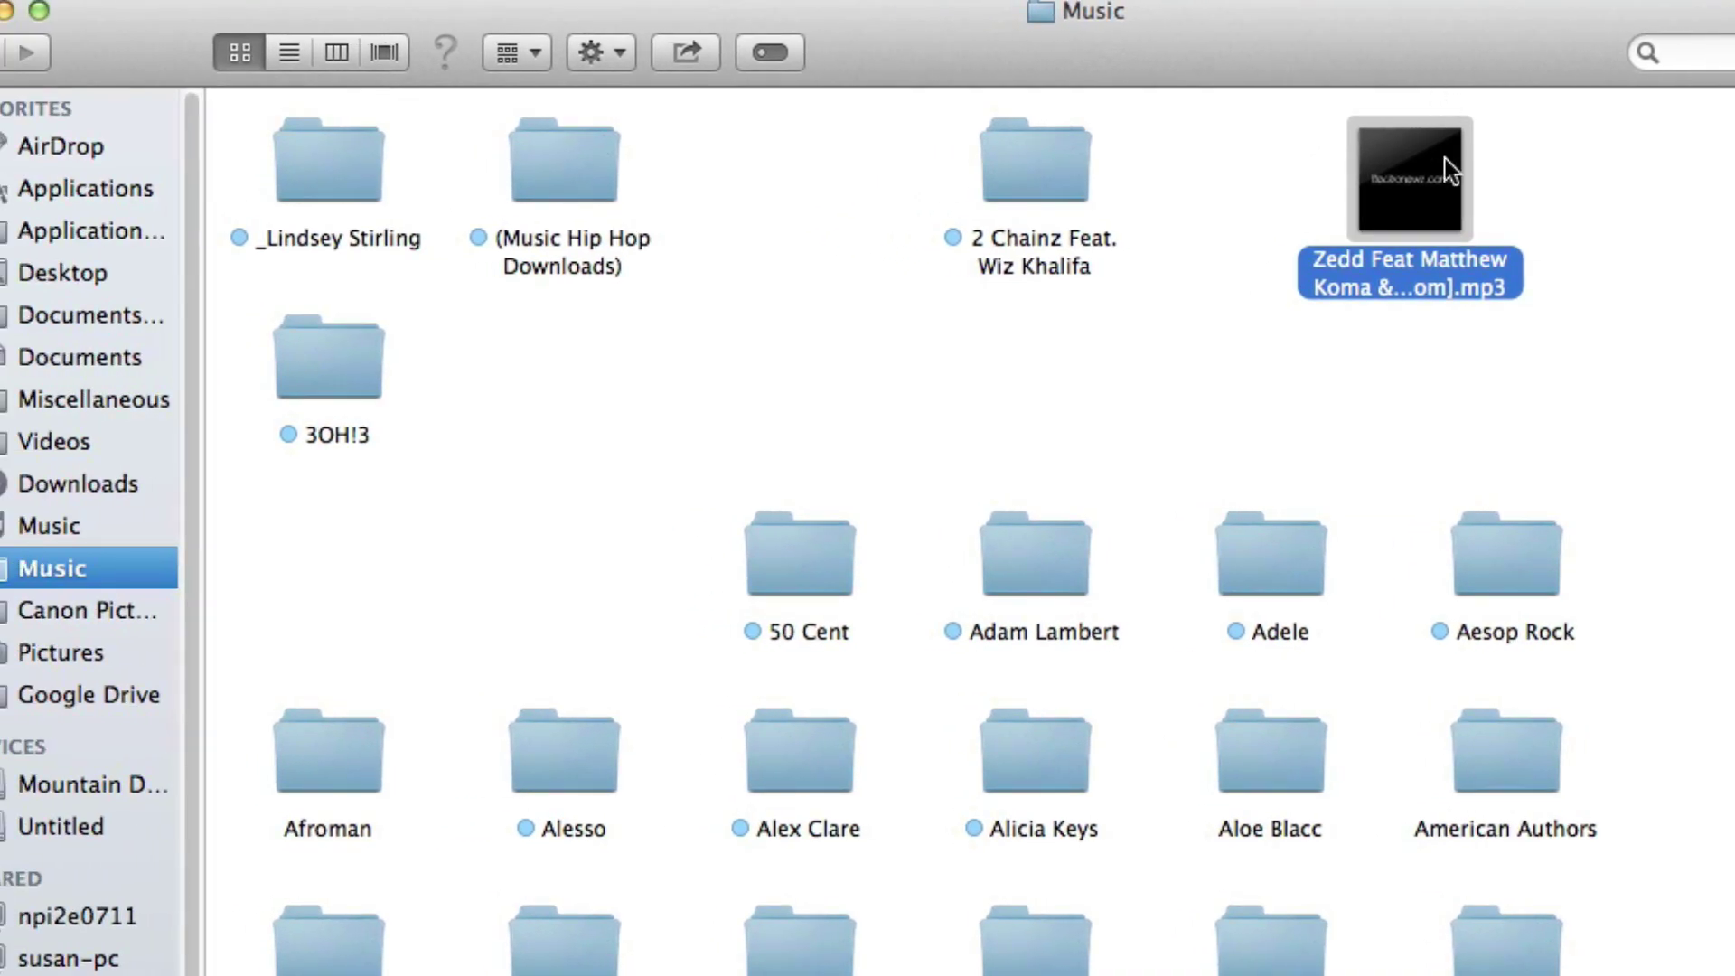
{"action": "right_click", "coordinate": [1433, 159]}
{"action": "mouse_move", "coordinate": [1382, 210]}
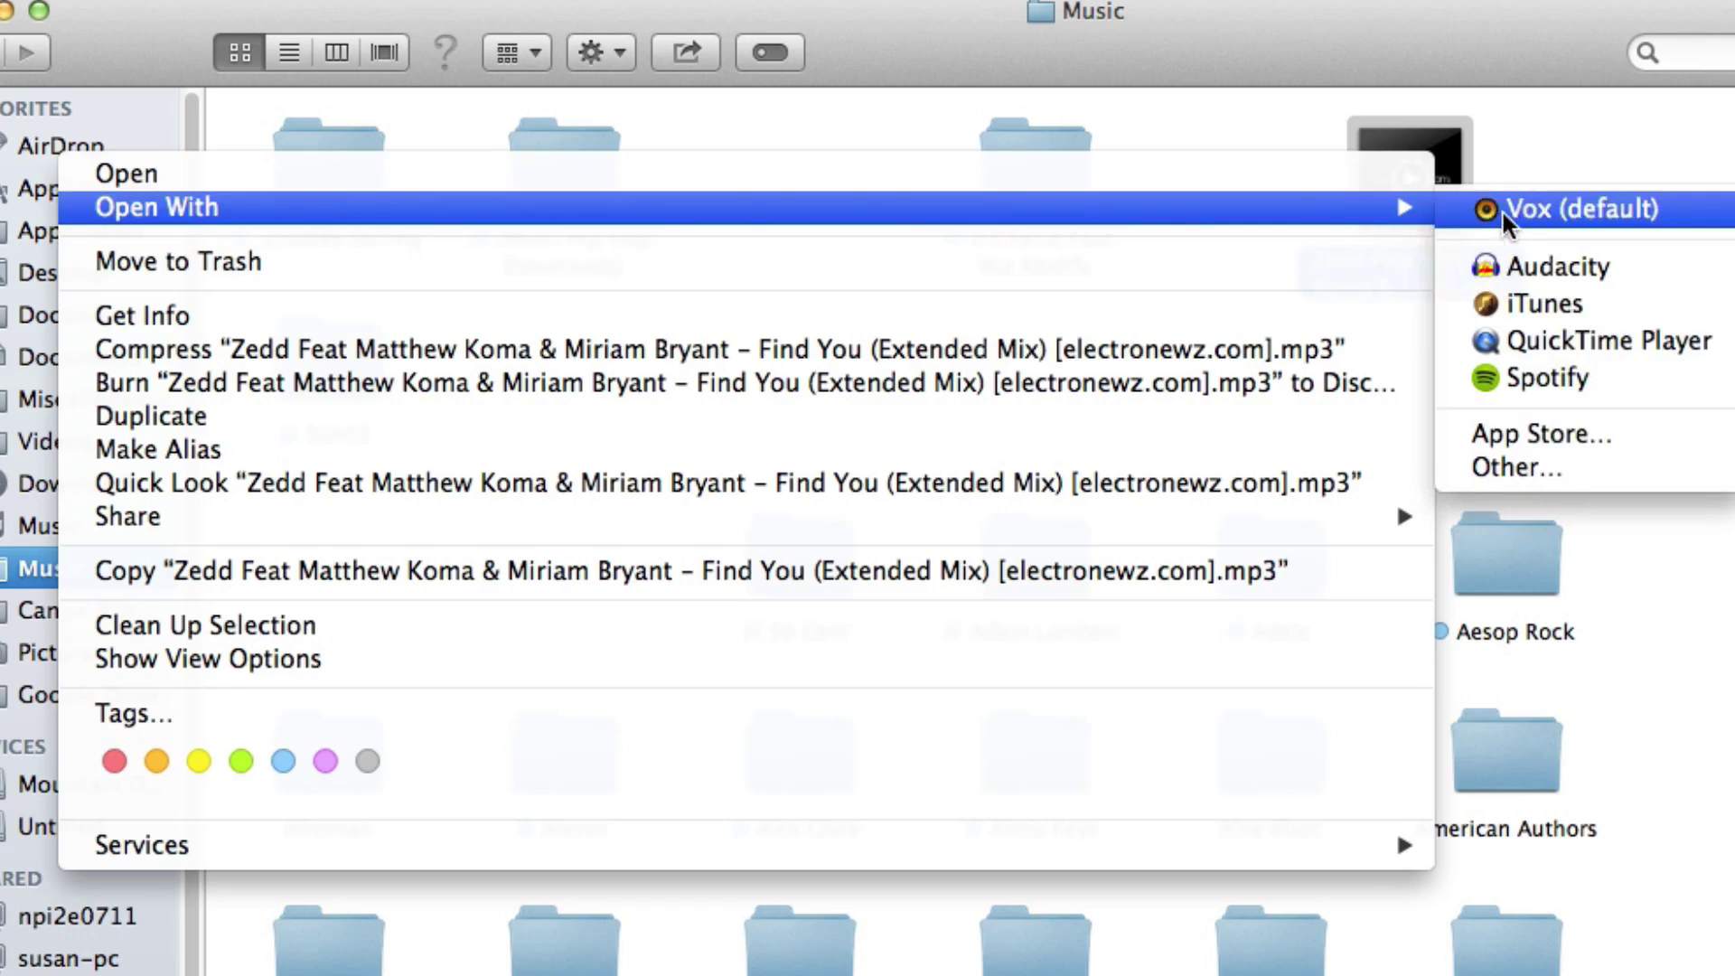
{"action": "left_click", "coordinate": [1545, 303]}
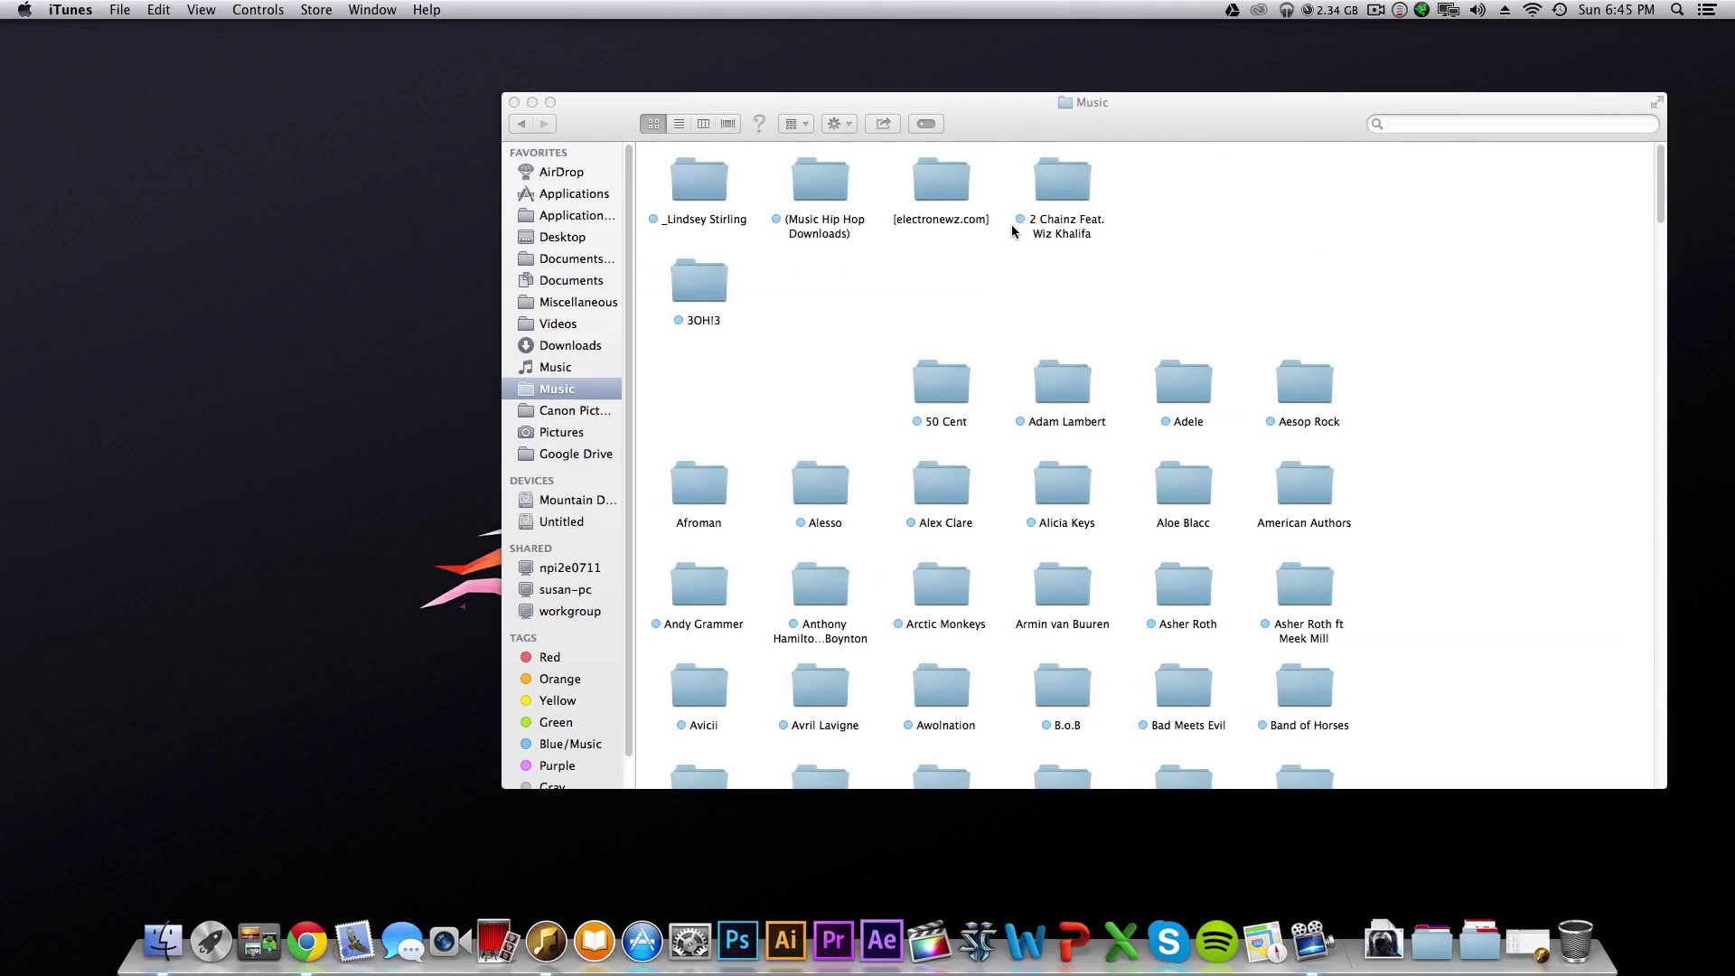
Mute the system sound and, in the restored iTunes window, pause the track at its beginning
{"action": "key", "text": "XF86AudioMute"}
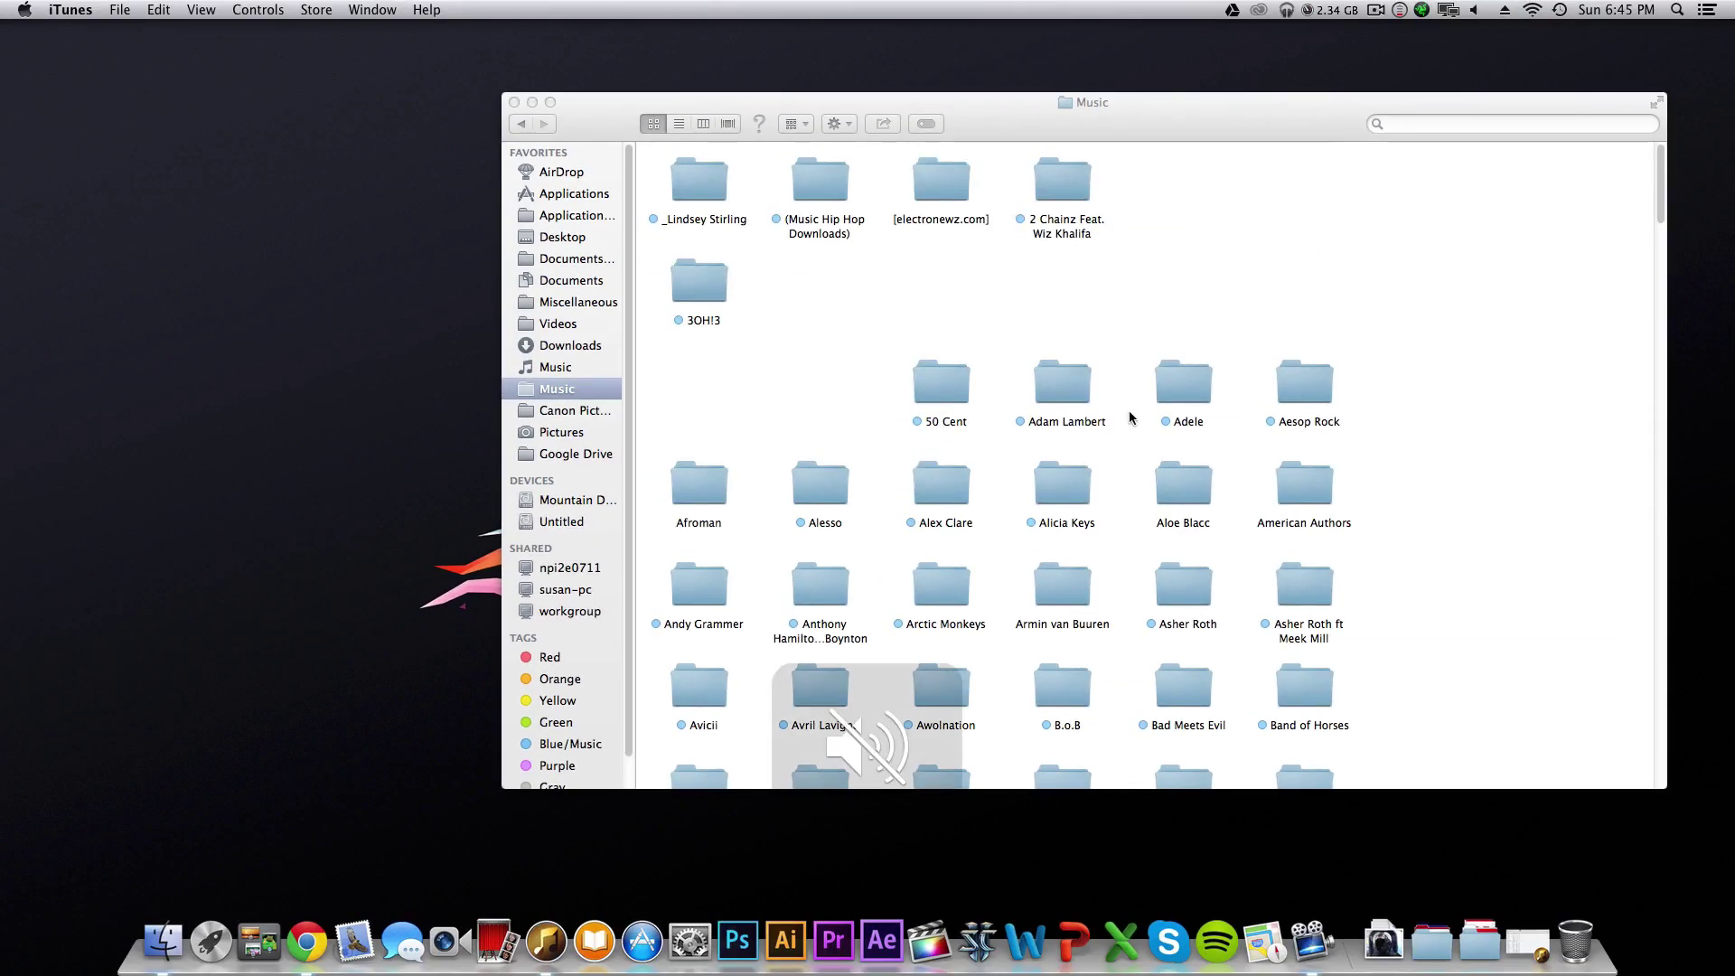
{"action": "left_click", "coordinate": [1527, 942]}
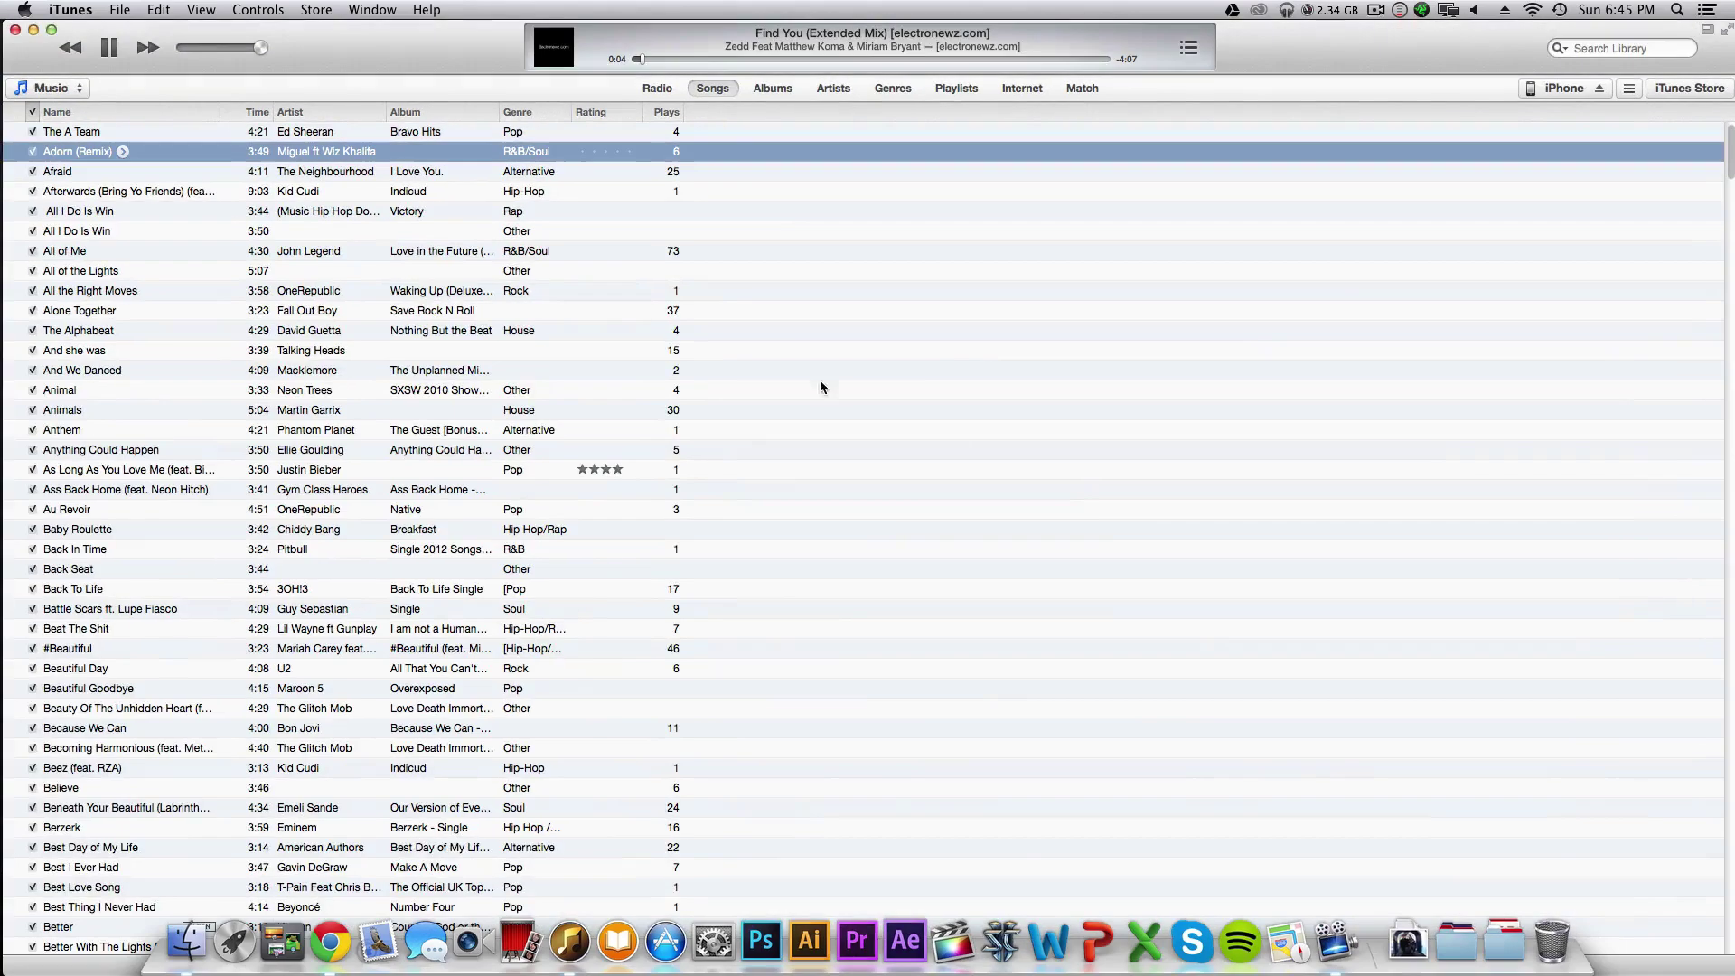
{"action": "key", "text": "space"}
{"action": "left_click_drag", "start_coordinate": [641, 62], "coordinate": [627, 62]}
Locate the loaded "Find You" track in the song library and open its information dialog
{"action": "left_click", "coordinate": [1002, 33]}
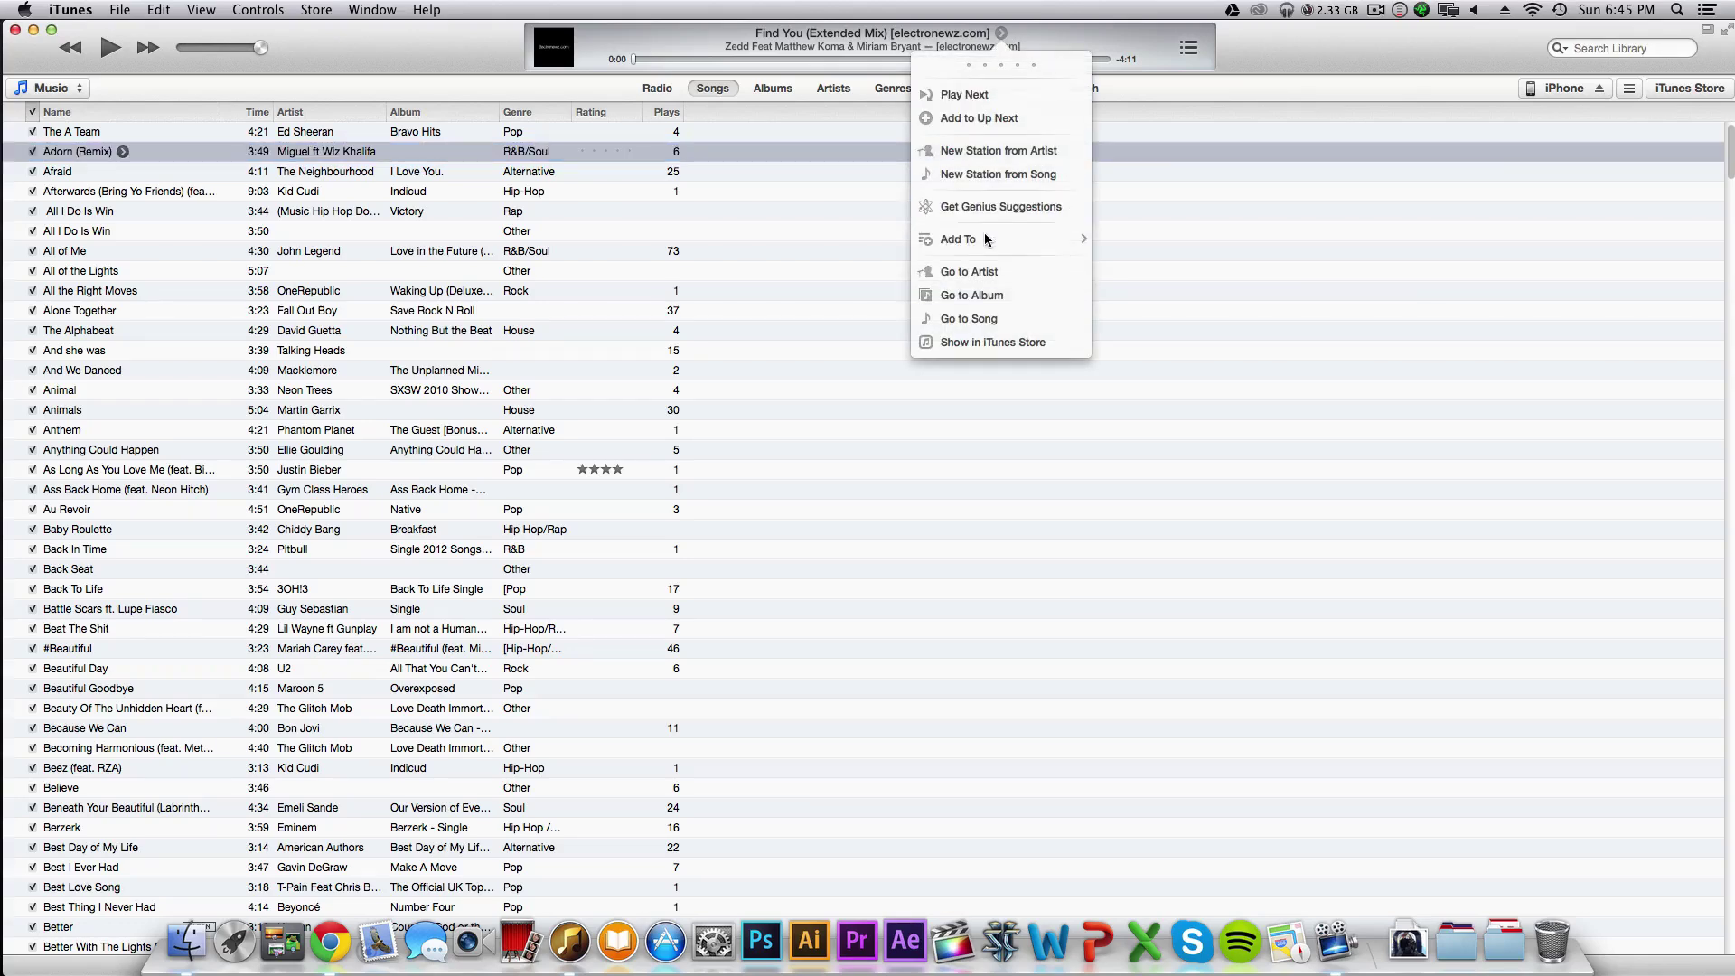
{"action": "left_click", "coordinate": [965, 322]}
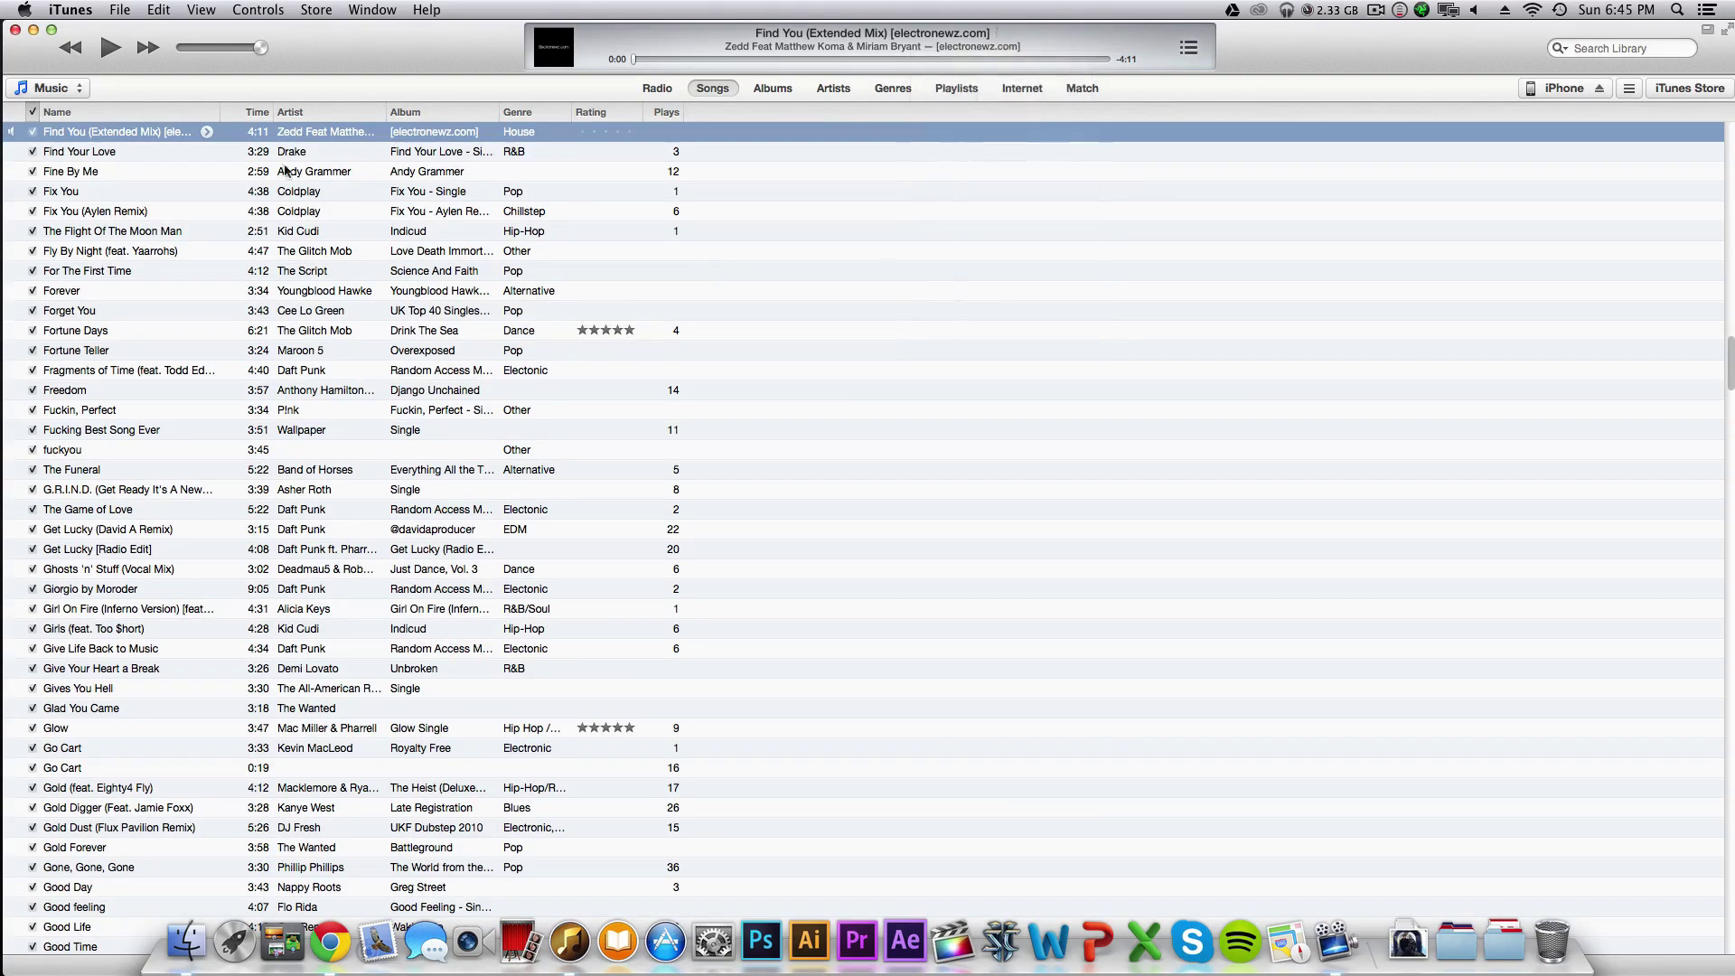
{"action": "right_click", "coordinate": [145, 136]}
{"action": "left_click", "coordinate": [167, 187]}
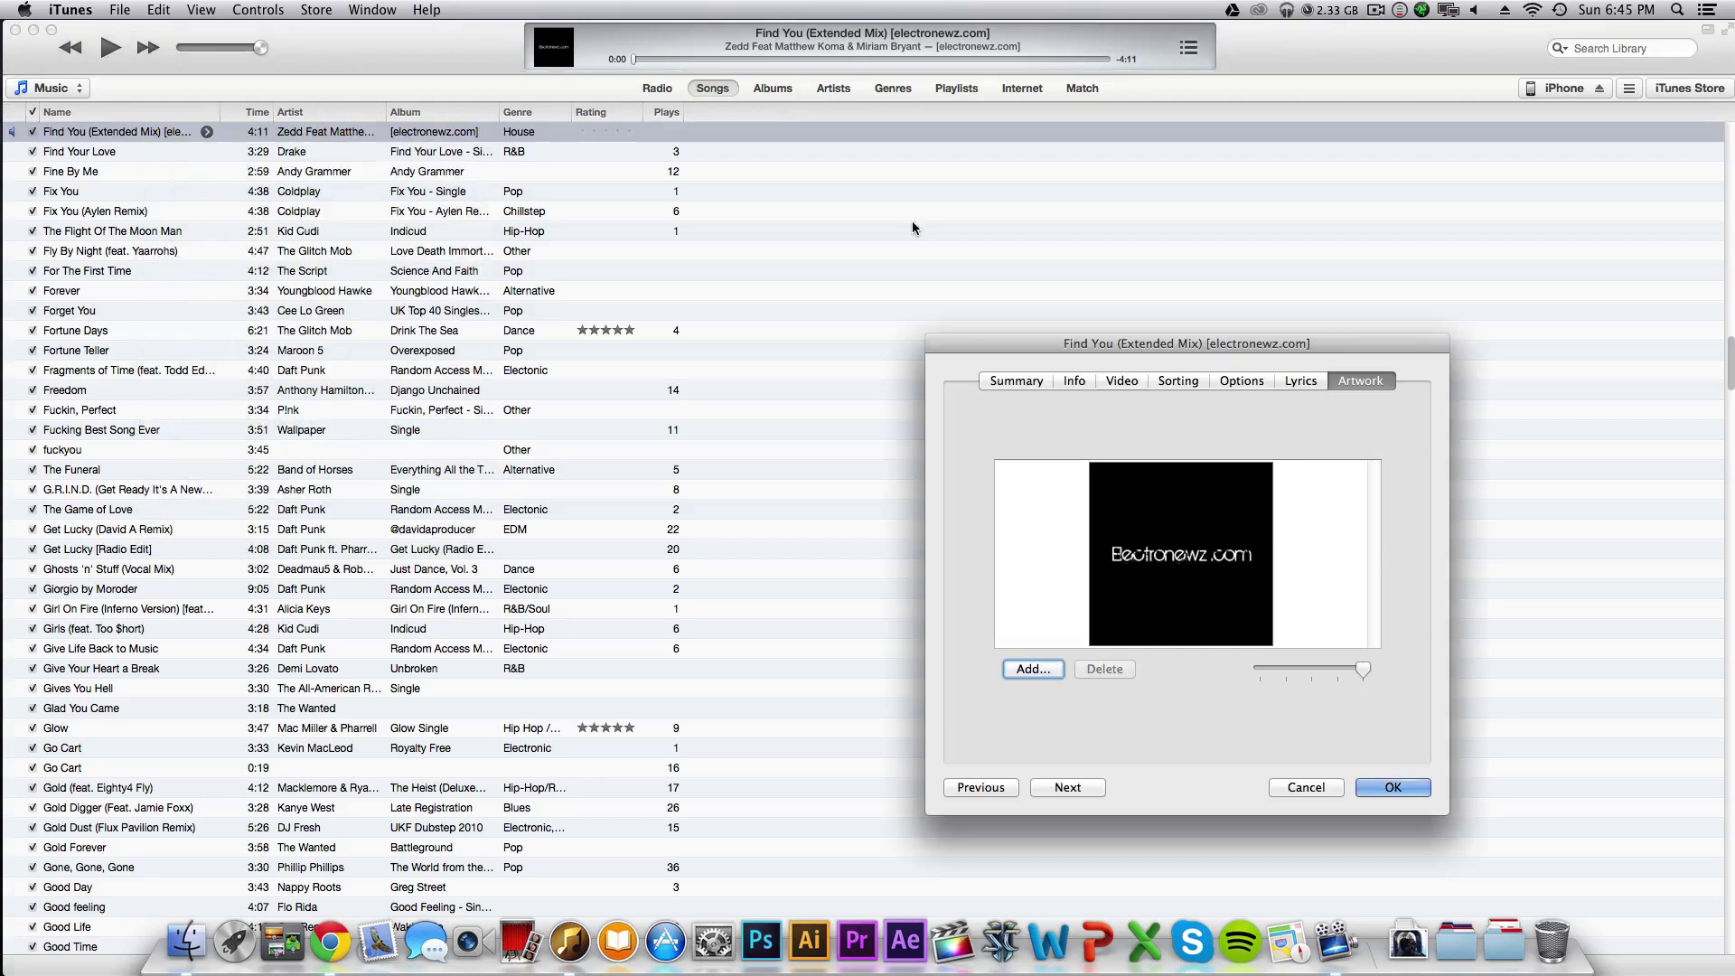
Remove "[electronewz.com]" from the song's name, leaving "Find You (Extended Mix)"
{"action": "left_click", "coordinate": [1073, 380]}
{"action": "left_click", "coordinate": [1230, 422]}
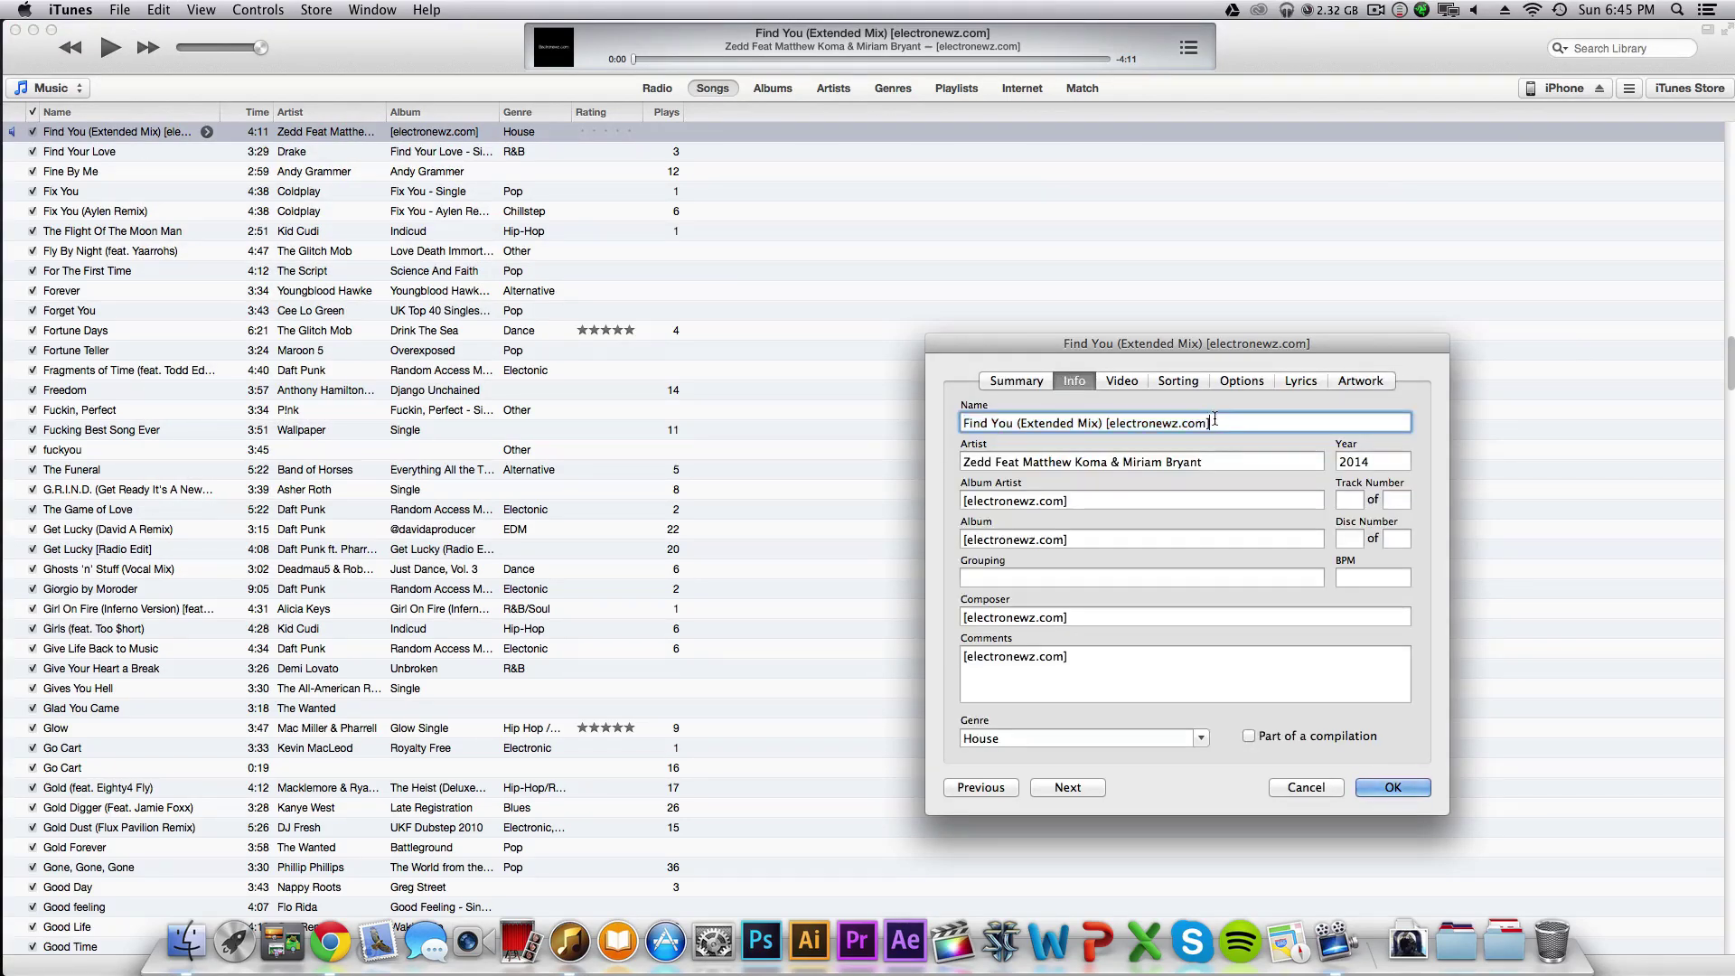
{"action": "left_click_drag", "start_coordinate": [1230, 423], "coordinate": [1104, 423]}
{"action": "key", "text": "BackSpace"}
Clear the "[electronewz.com]" text from the song's Album Artist, Album, Composer and Comments fields
{"action": "triple_click", "coordinate": [1122, 502]}
{"action": "key", "text": "BackSpace"}
{"action": "triple_click", "coordinate": [1112, 540]}
{"action": "key", "text": "BackSpace"}
{"action": "triple_click", "coordinate": [1084, 617]}
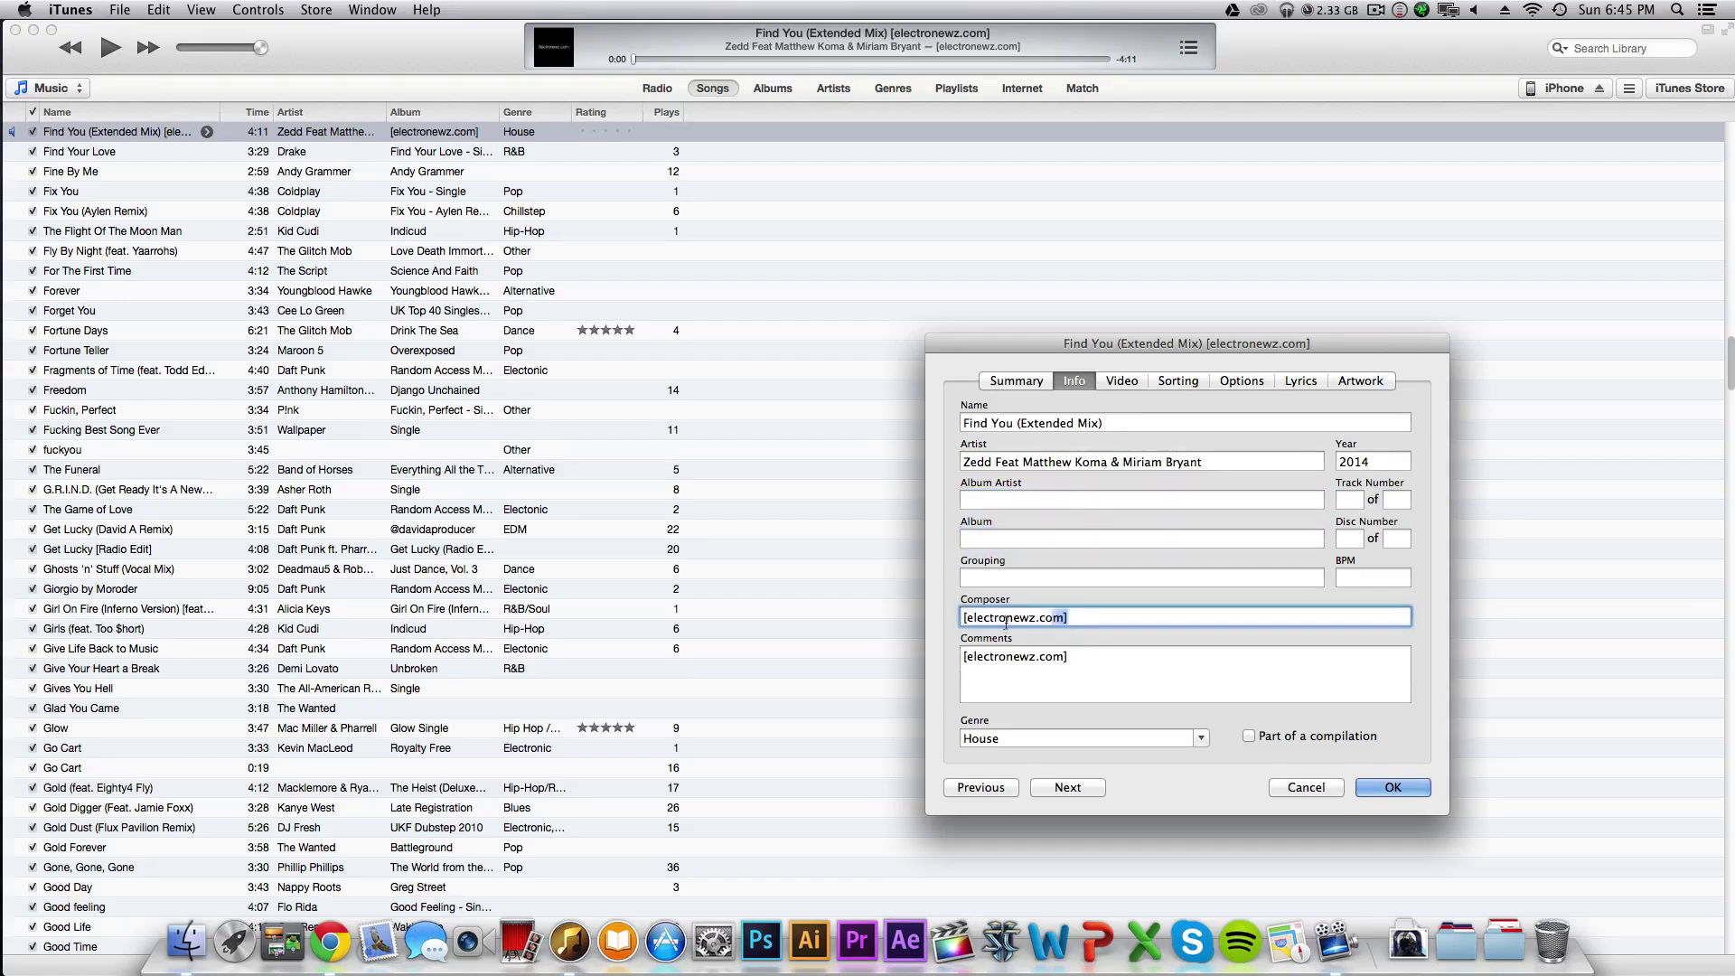
{"action": "key", "text": "BackSpace"}
{"action": "left_click", "coordinate": [1094, 653]}
{"action": "triple_click", "coordinate": [1095, 653]}
{"action": "key", "text": "BackSpace"}
Check the song's remaining metadata pages, delete the Electronewz.com artwork and save the changes
{"action": "left_click", "coordinate": [1123, 381]}
{"action": "left_click", "coordinate": [1179, 380]}
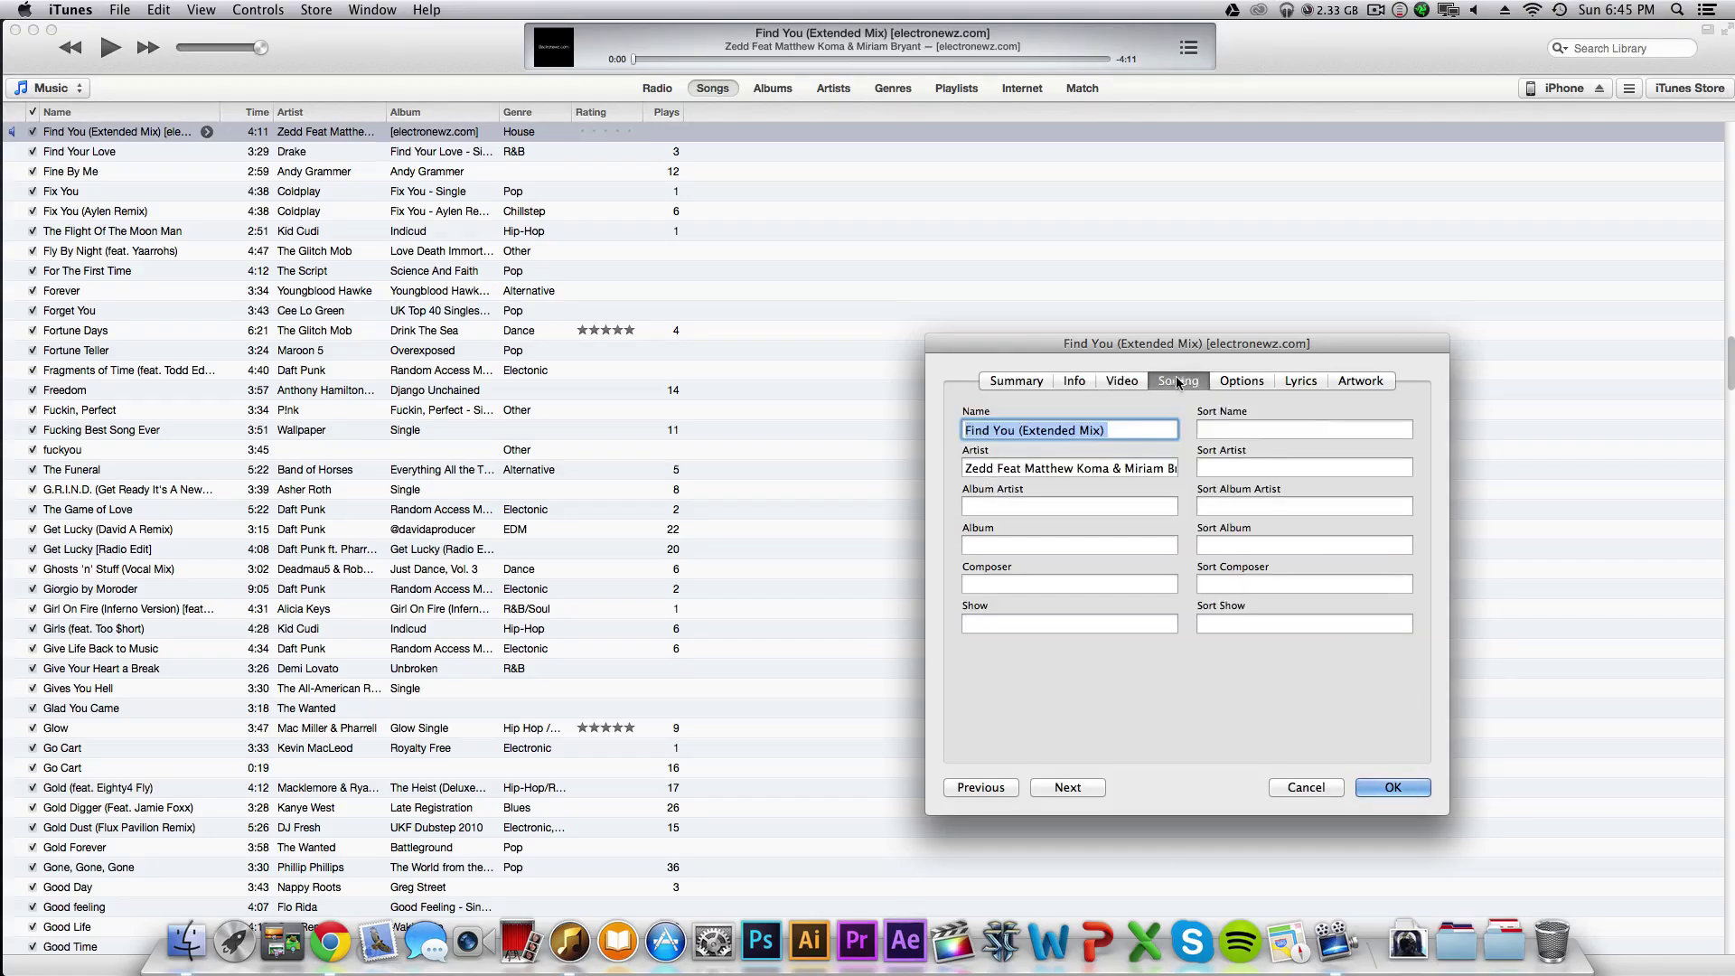
{"action": "left_click", "coordinate": [1243, 381]}
{"action": "left_click", "coordinate": [1301, 381]}
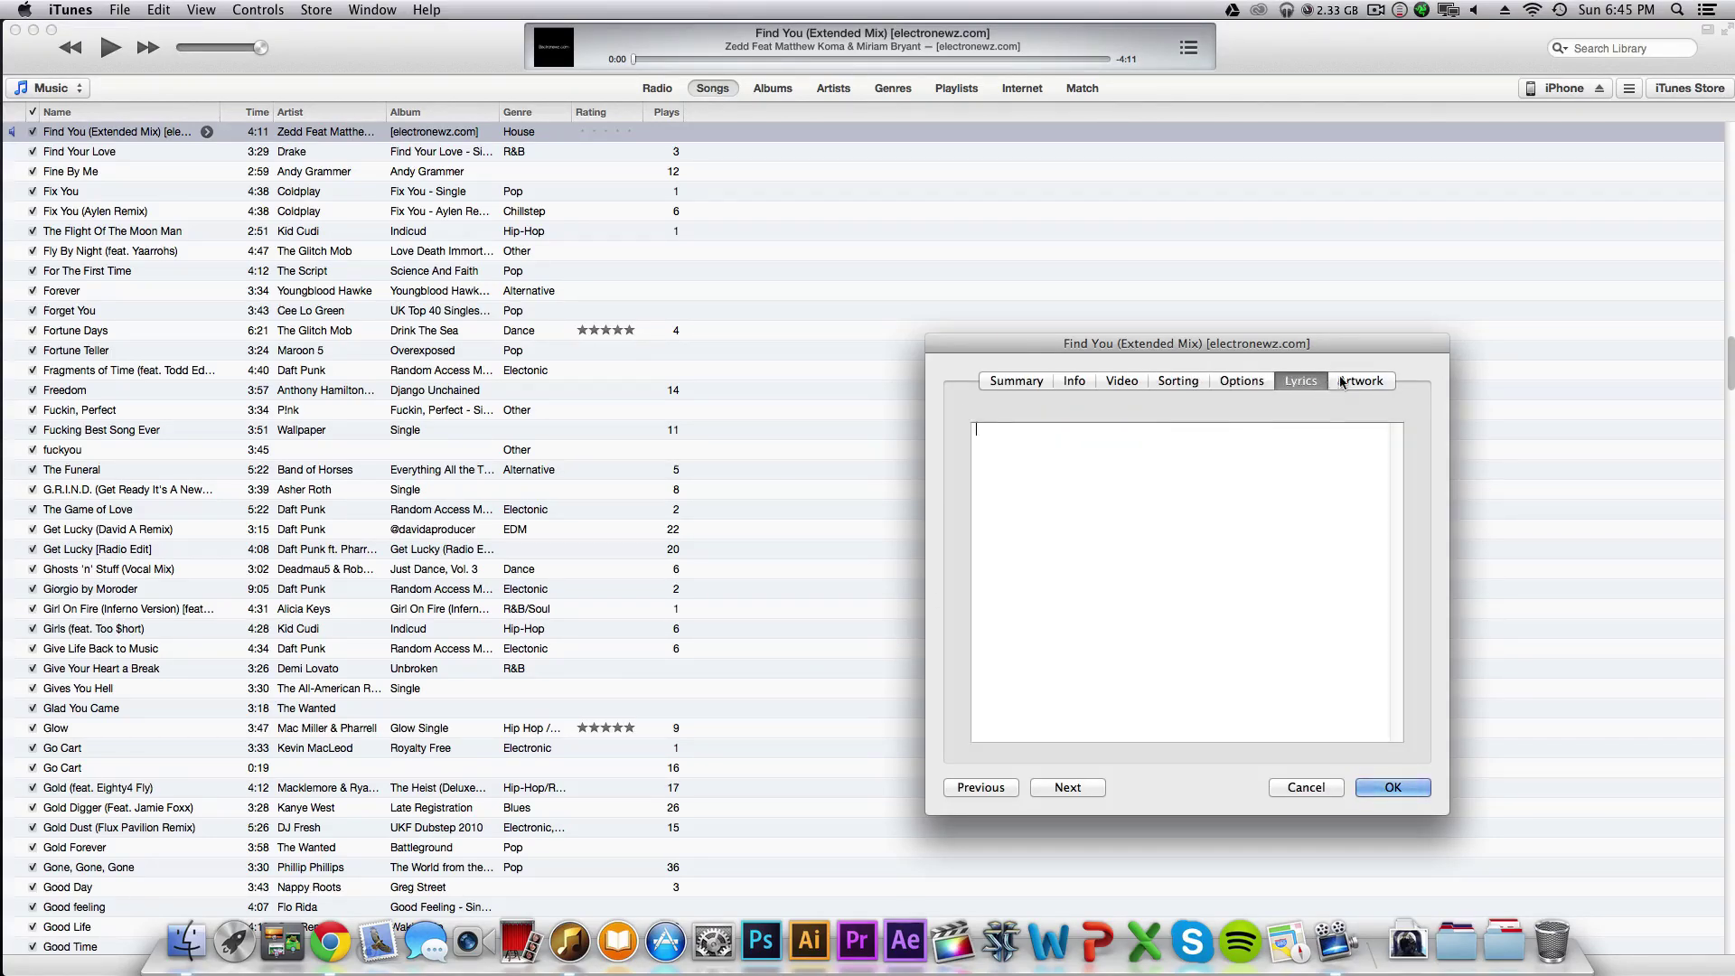
{"action": "left_click", "coordinate": [1348, 382]}
{"action": "left_click", "coordinate": [1180, 553]}
{"action": "left_click", "coordinate": [1104, 669]}
{"action": "left_click", "coordinate": [1366, 786]}
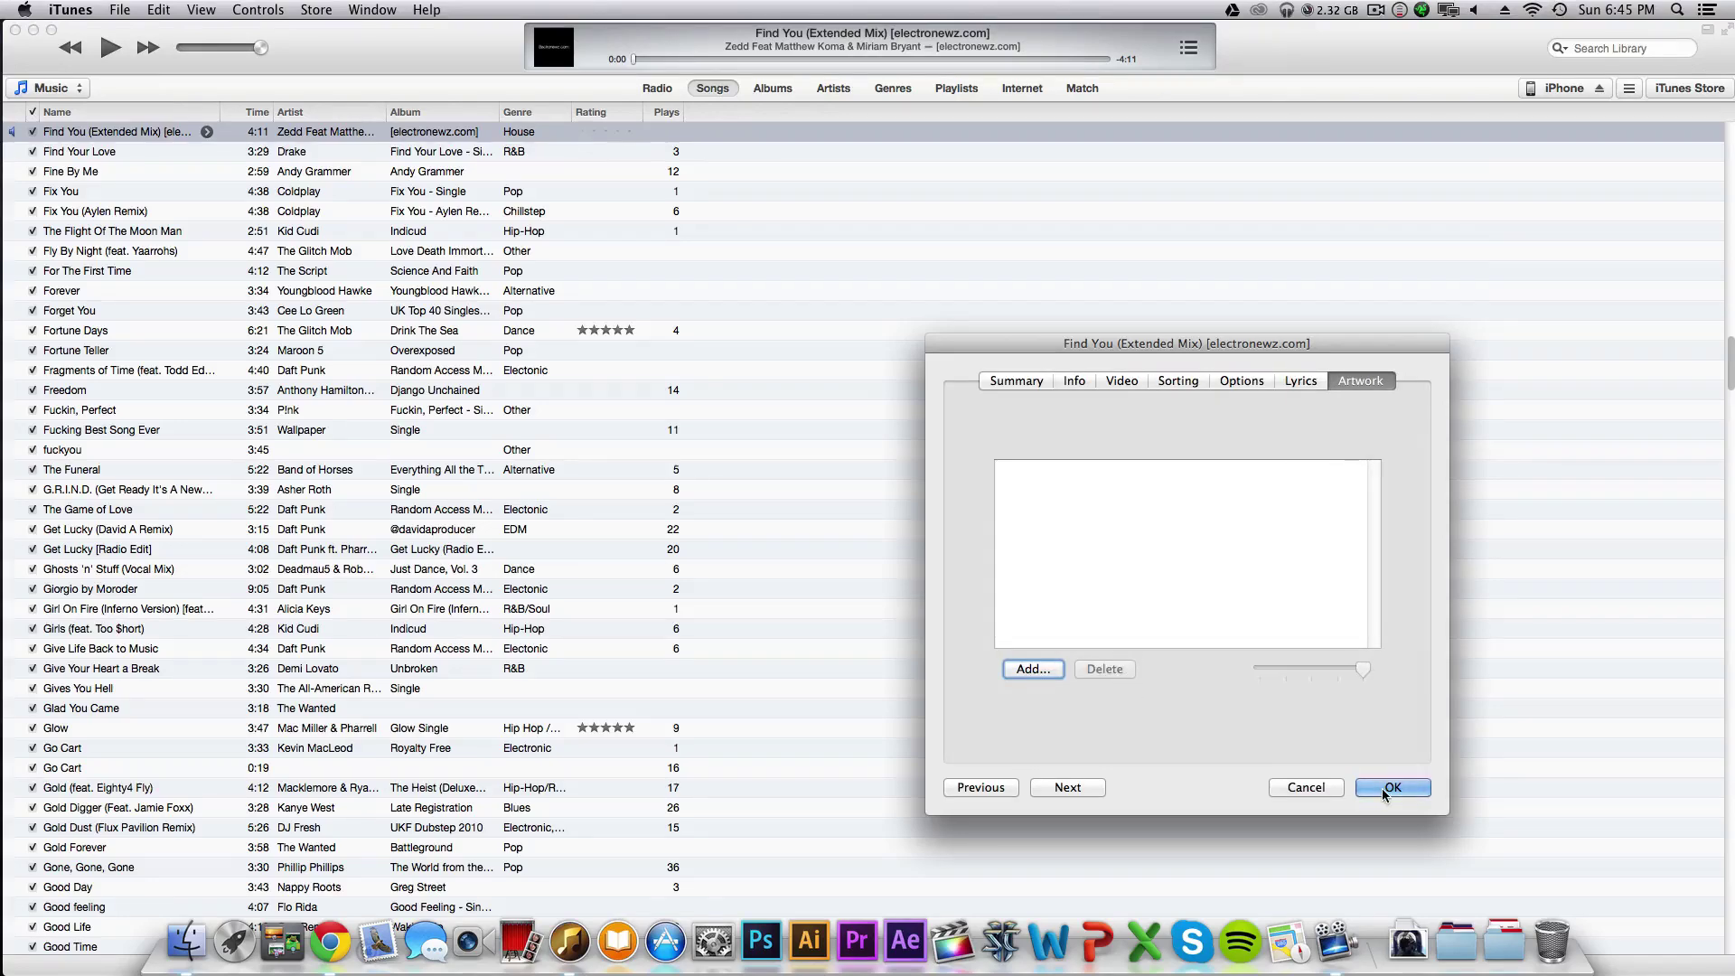
In a new Chrome window, search Google Images for "find you zedd" and open the Find You cover result
{"action": "key", "text": "super+n"}
{"action": "type", "text": "find you zedd"}
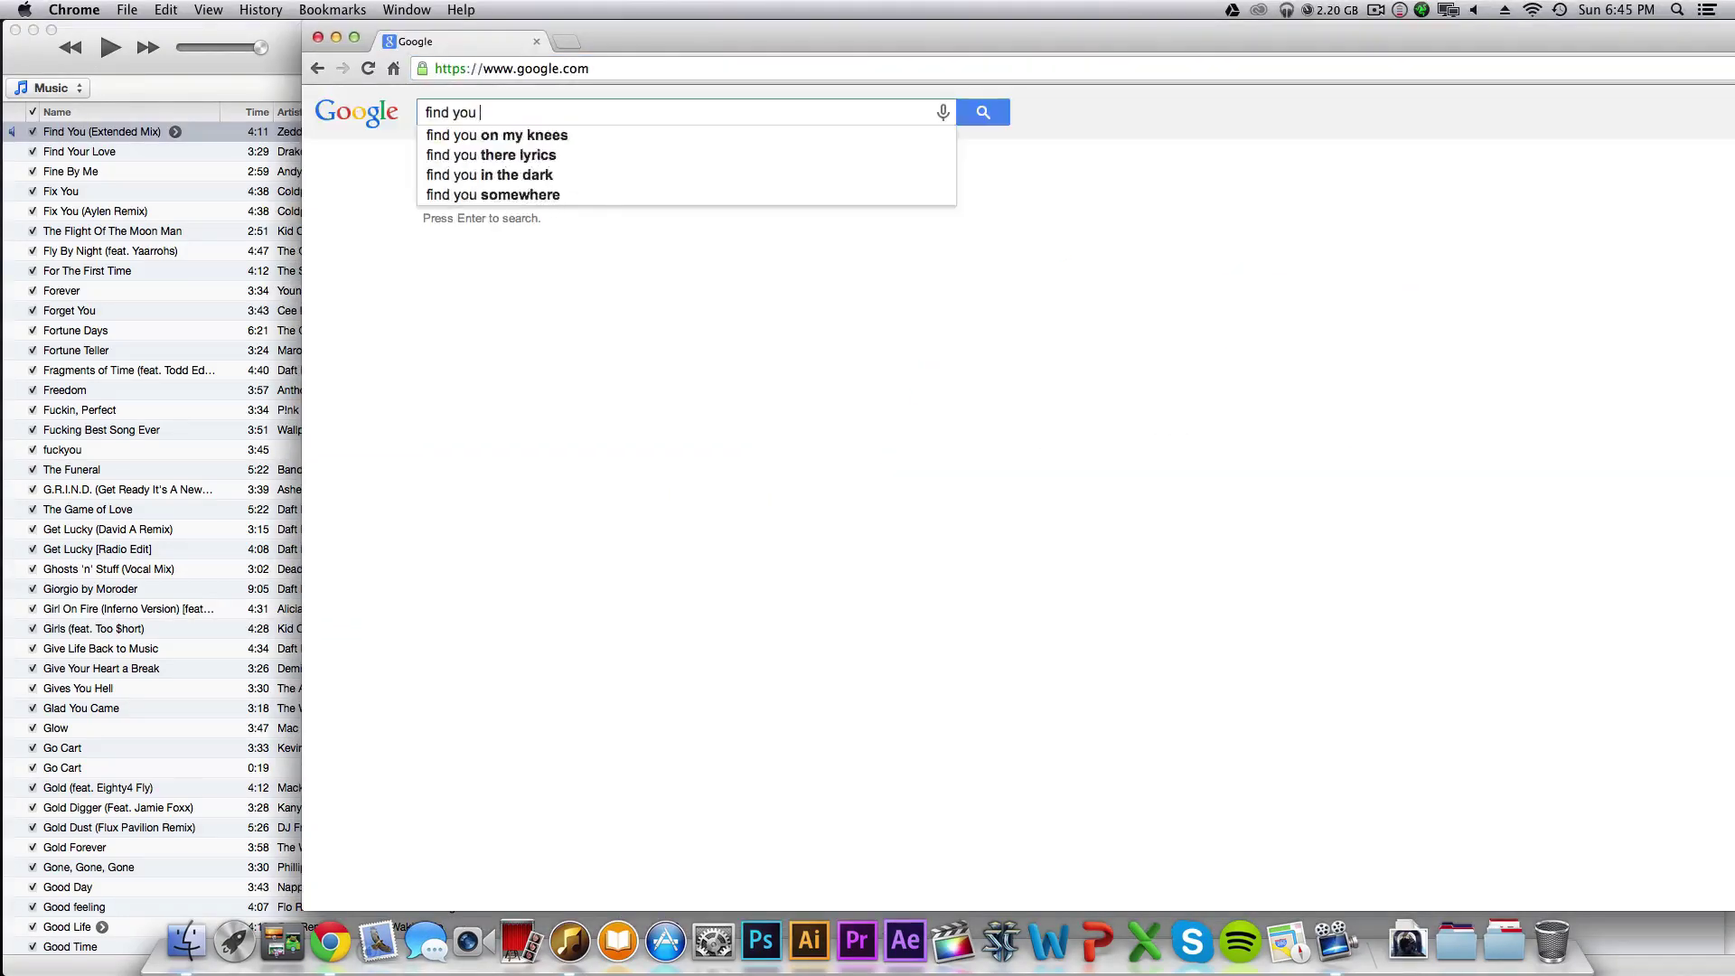
{"action": "key", "text": "Return"}
{"action": "left_click", "coordinate": [561, 164]}
{"action": "left_click", "coordinate": [434, 289]}
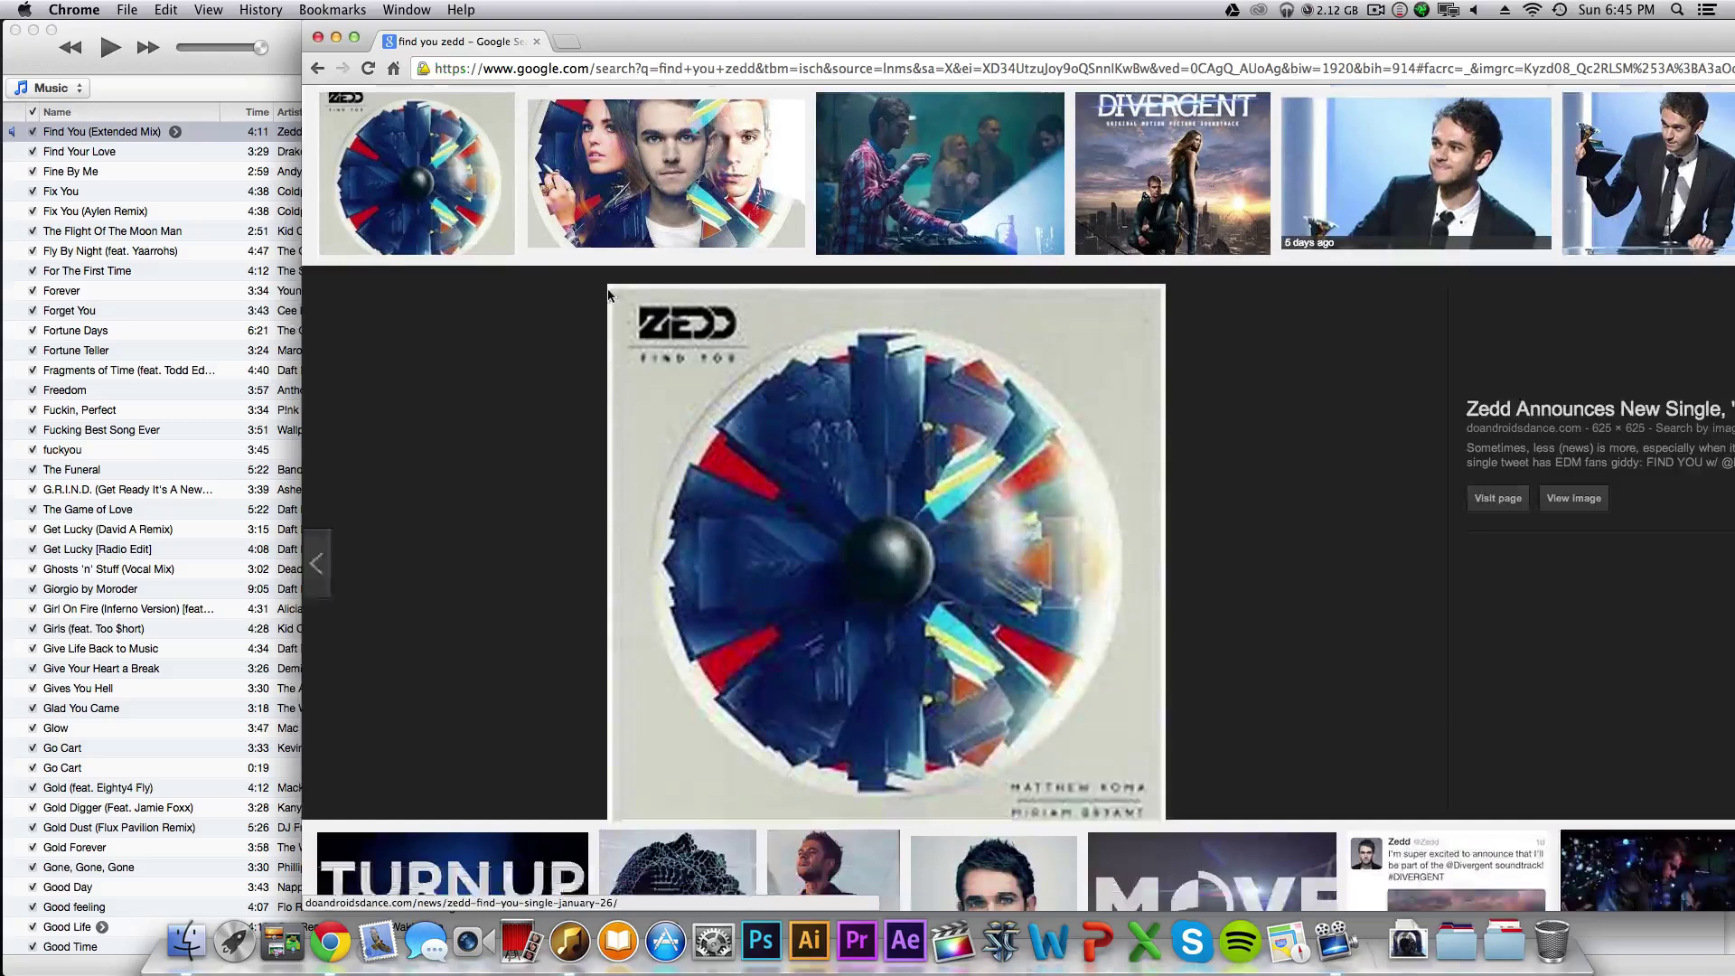
View the Zedd "Find You" cover image on its own and copy it
{"action": "left_click", "coordinate": [1559, 488]}
{"action": "right_click", "coordinate": [628, 301]}
{"action": "left_click", "coordinate": [687, 349]}
Back in iTunes, paste the copied cover as artwork for "Find You (Extended Mix)" and save the song's information
{"action": "left_click", "coordinate": [136, 131]}
{"action": "right_click", "coordinate": [136, 127]}
{"action": "left_click", "coordinate": [172, 171]}
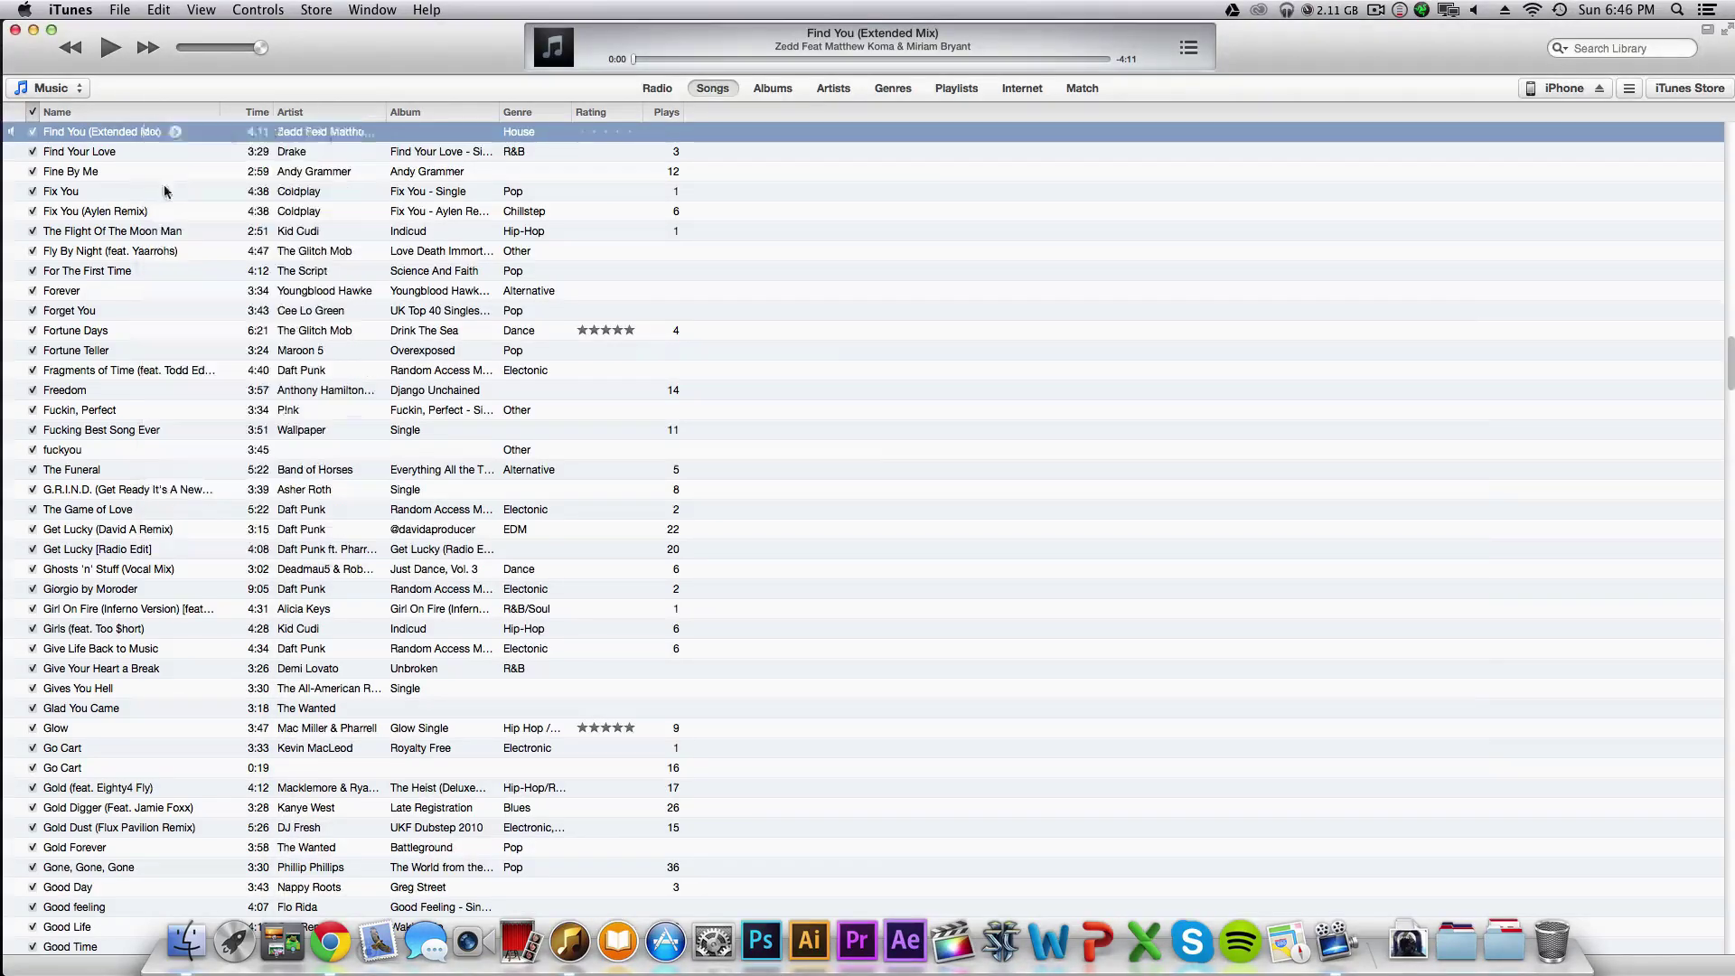
{"action": "key", "text": "super+v"}
{"action": "key", "text": "Return"}
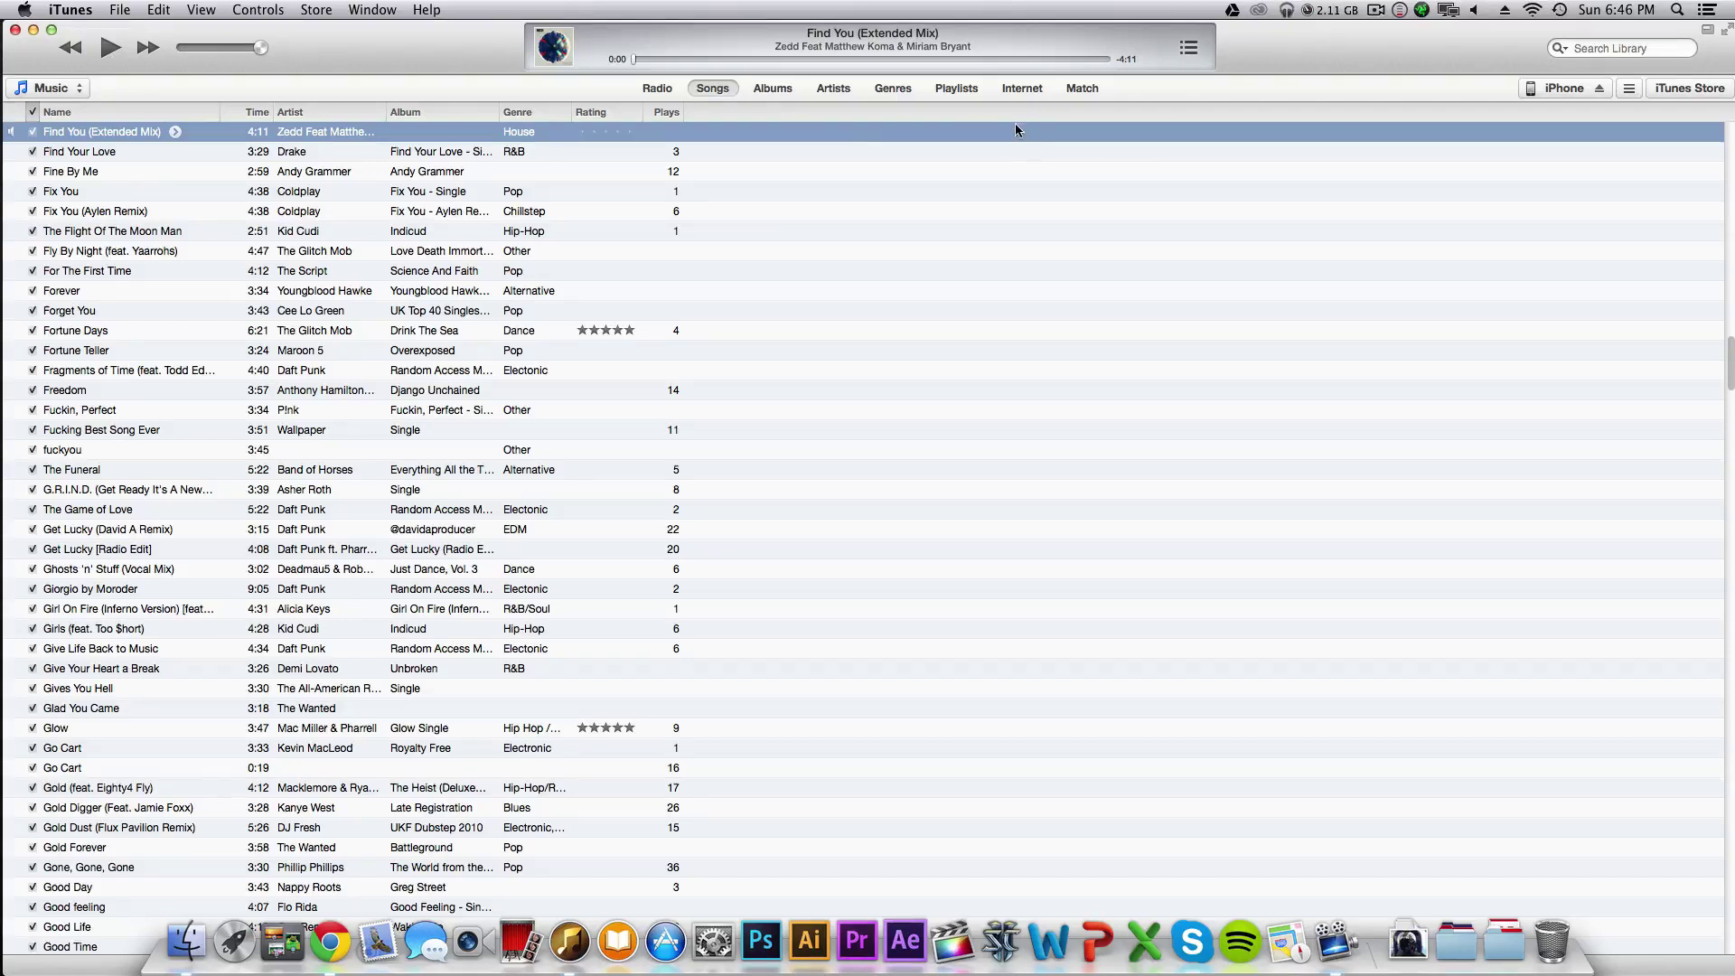
View the edited song's album among the library albums and open the connected iPhone's summary
{"action": "left_click", "coordinate": [770, 88]}
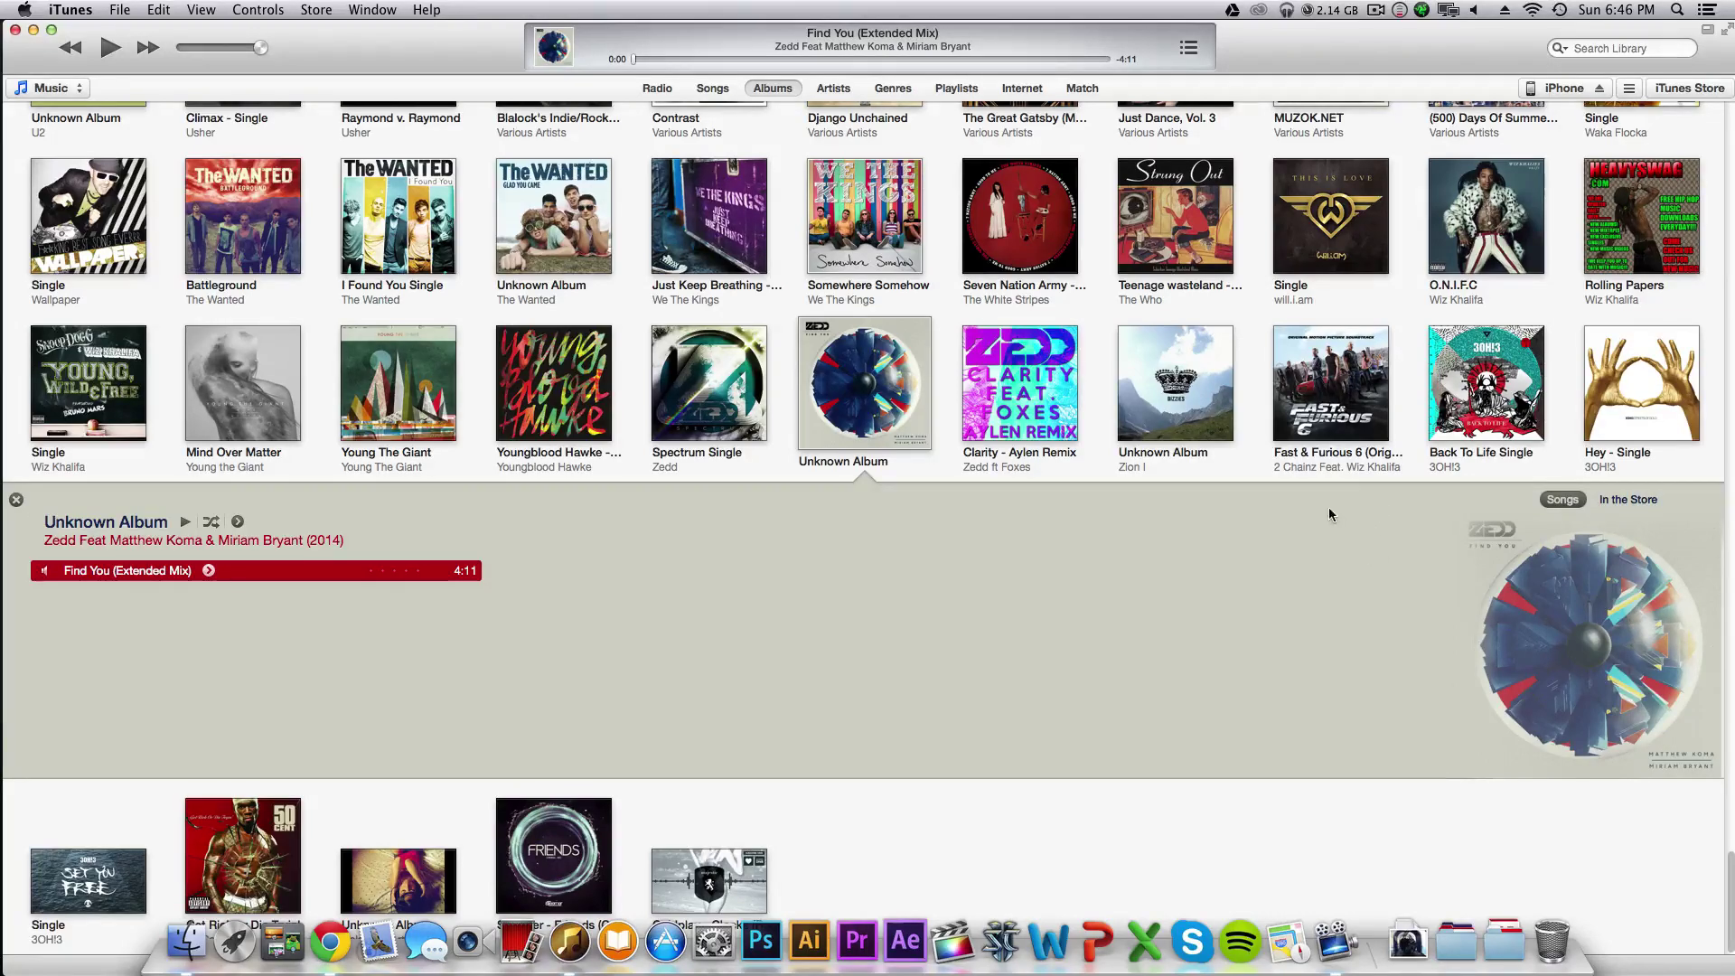
{"action": "left_click", "coordinate": [1563, 88]}
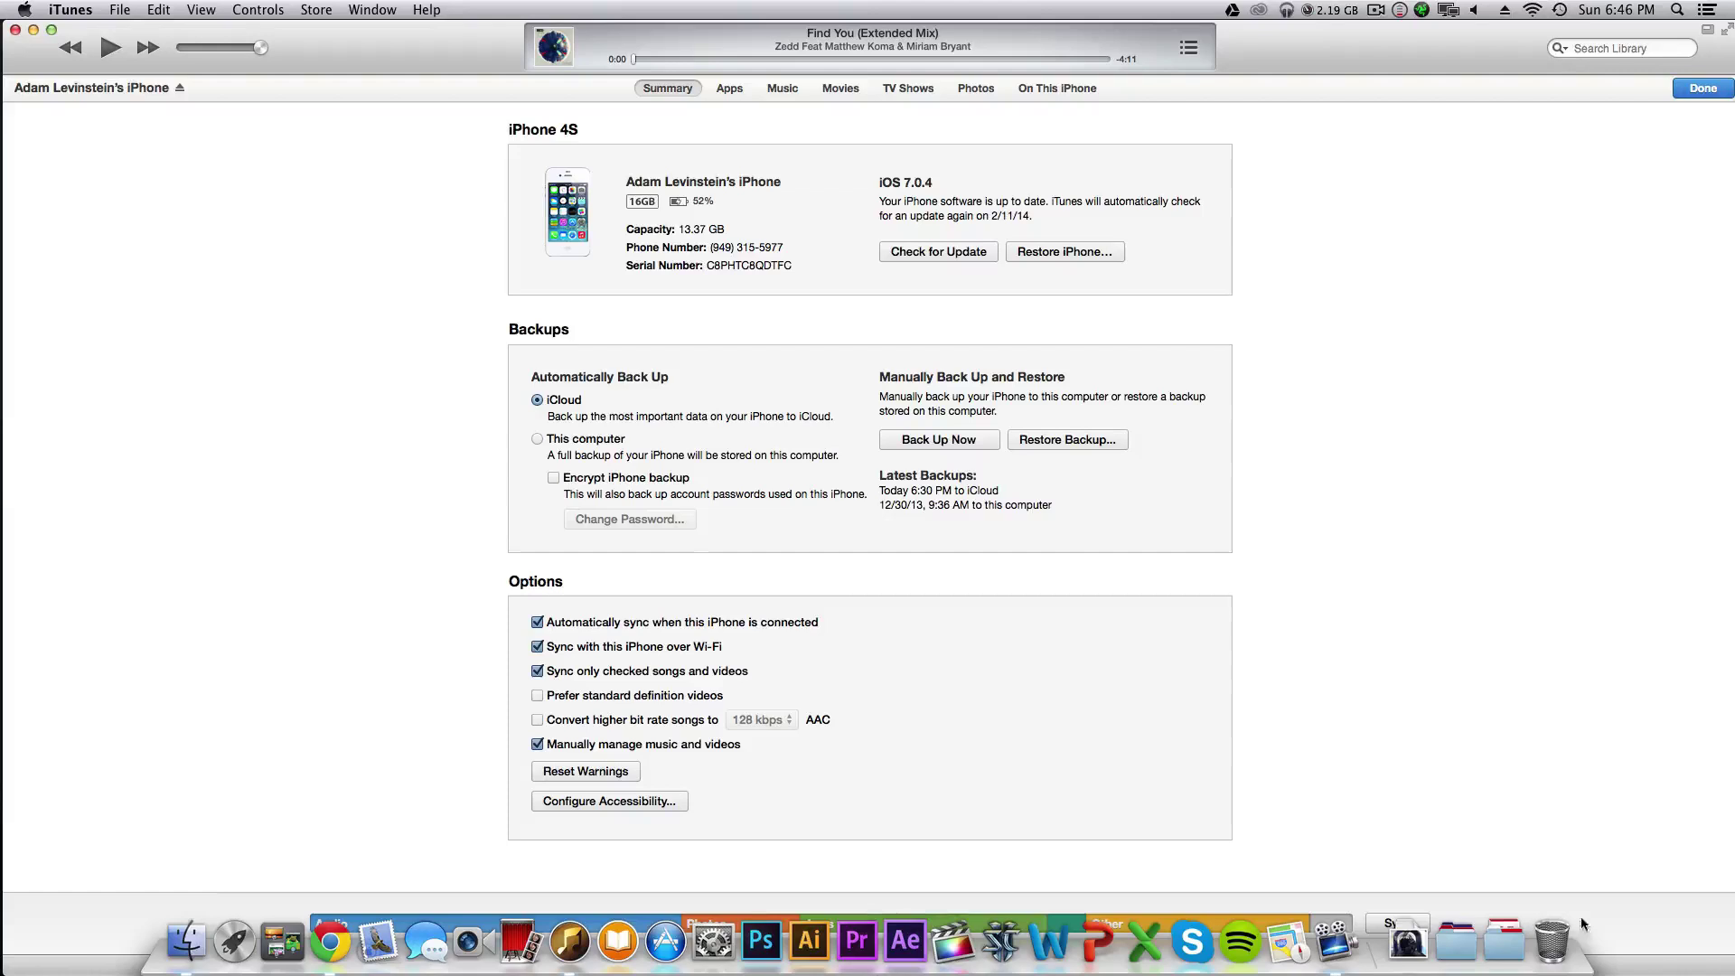
{"action": "left_click", "coordinate": [1727, 969]}
{"action": "key", "text": "super+Tab"}
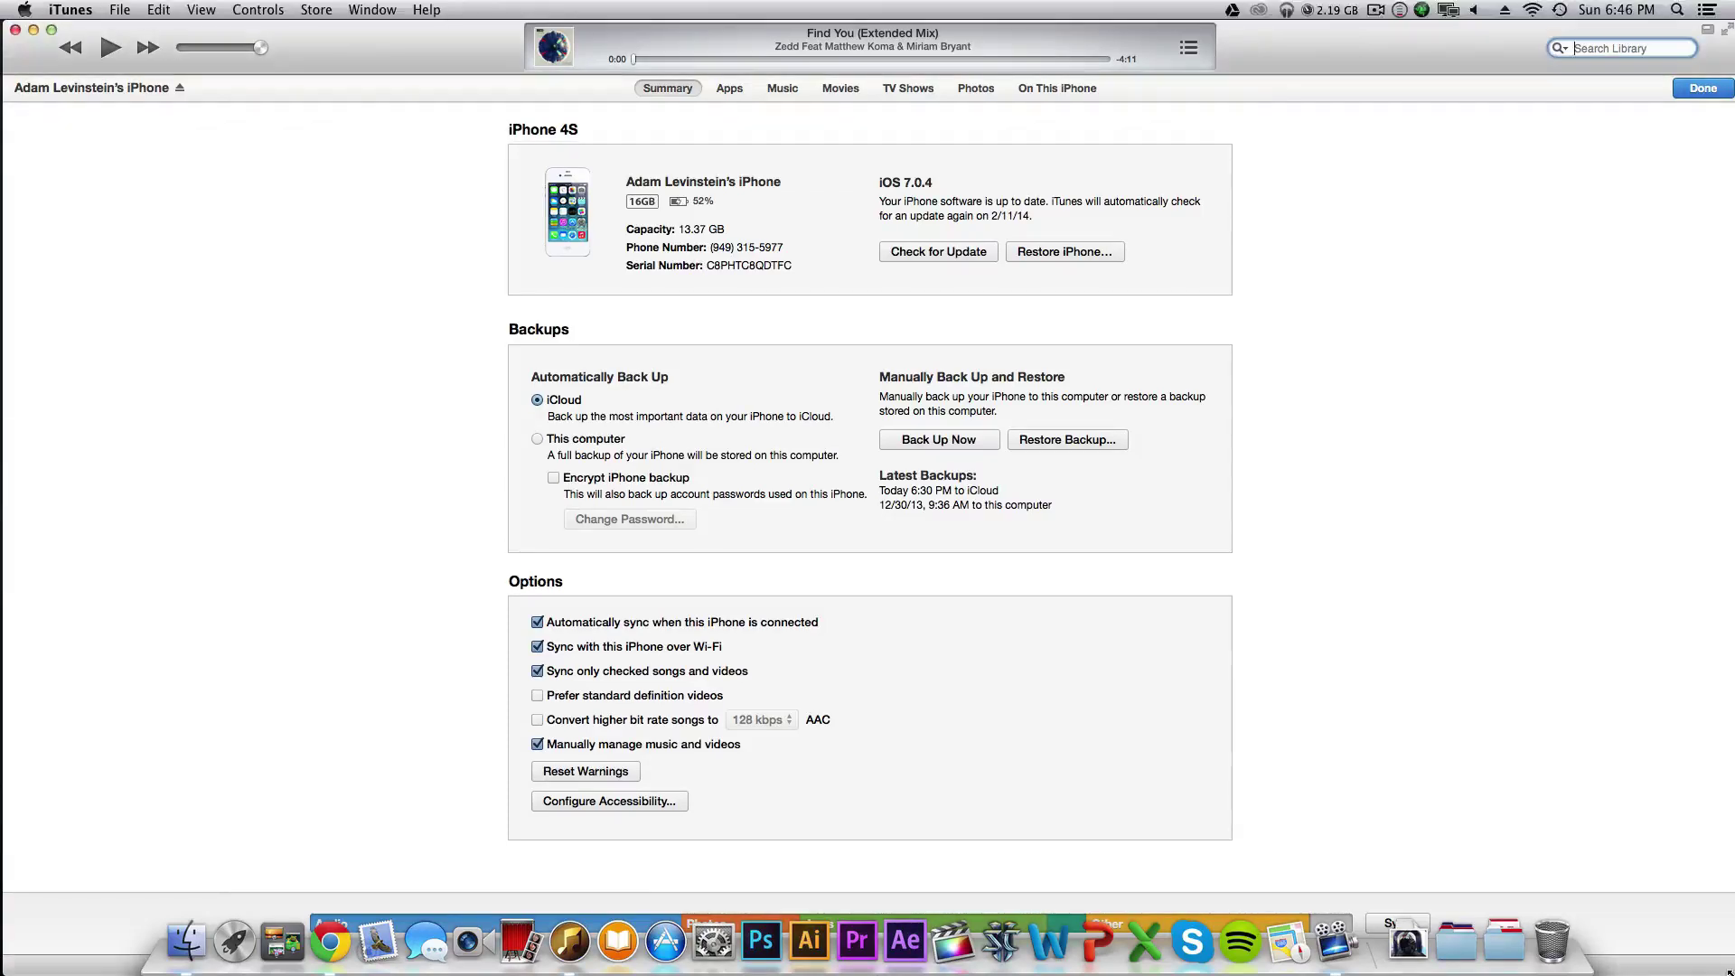
{"action": "mouse_move", "coordinate": [1727, 970]}
{"action": "left_mouse_down"}
{"action": "mouse_move", "coordinate": [1720, 940]}
{"action": "mouse_move", "coordinate": [1733, 973]}
{"action": "left_mouse_up"}
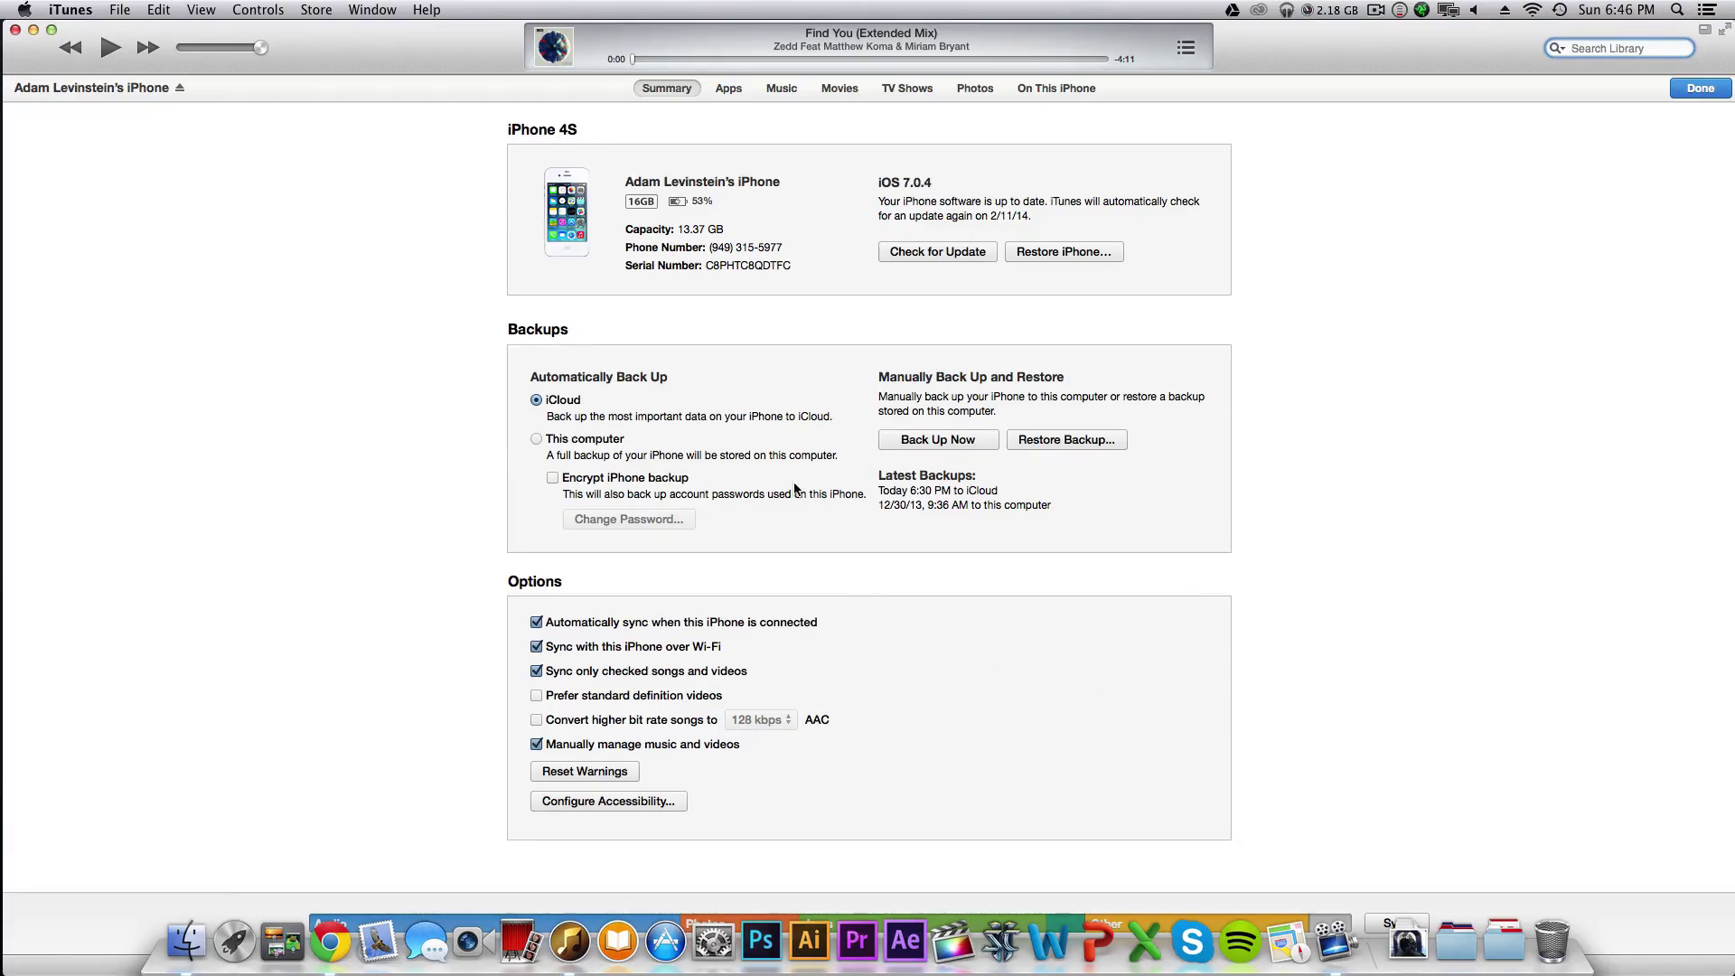
Show the music stored on the iPhone and look through its song list
{"action": "left_click", "coordinate": [1040, 87]}
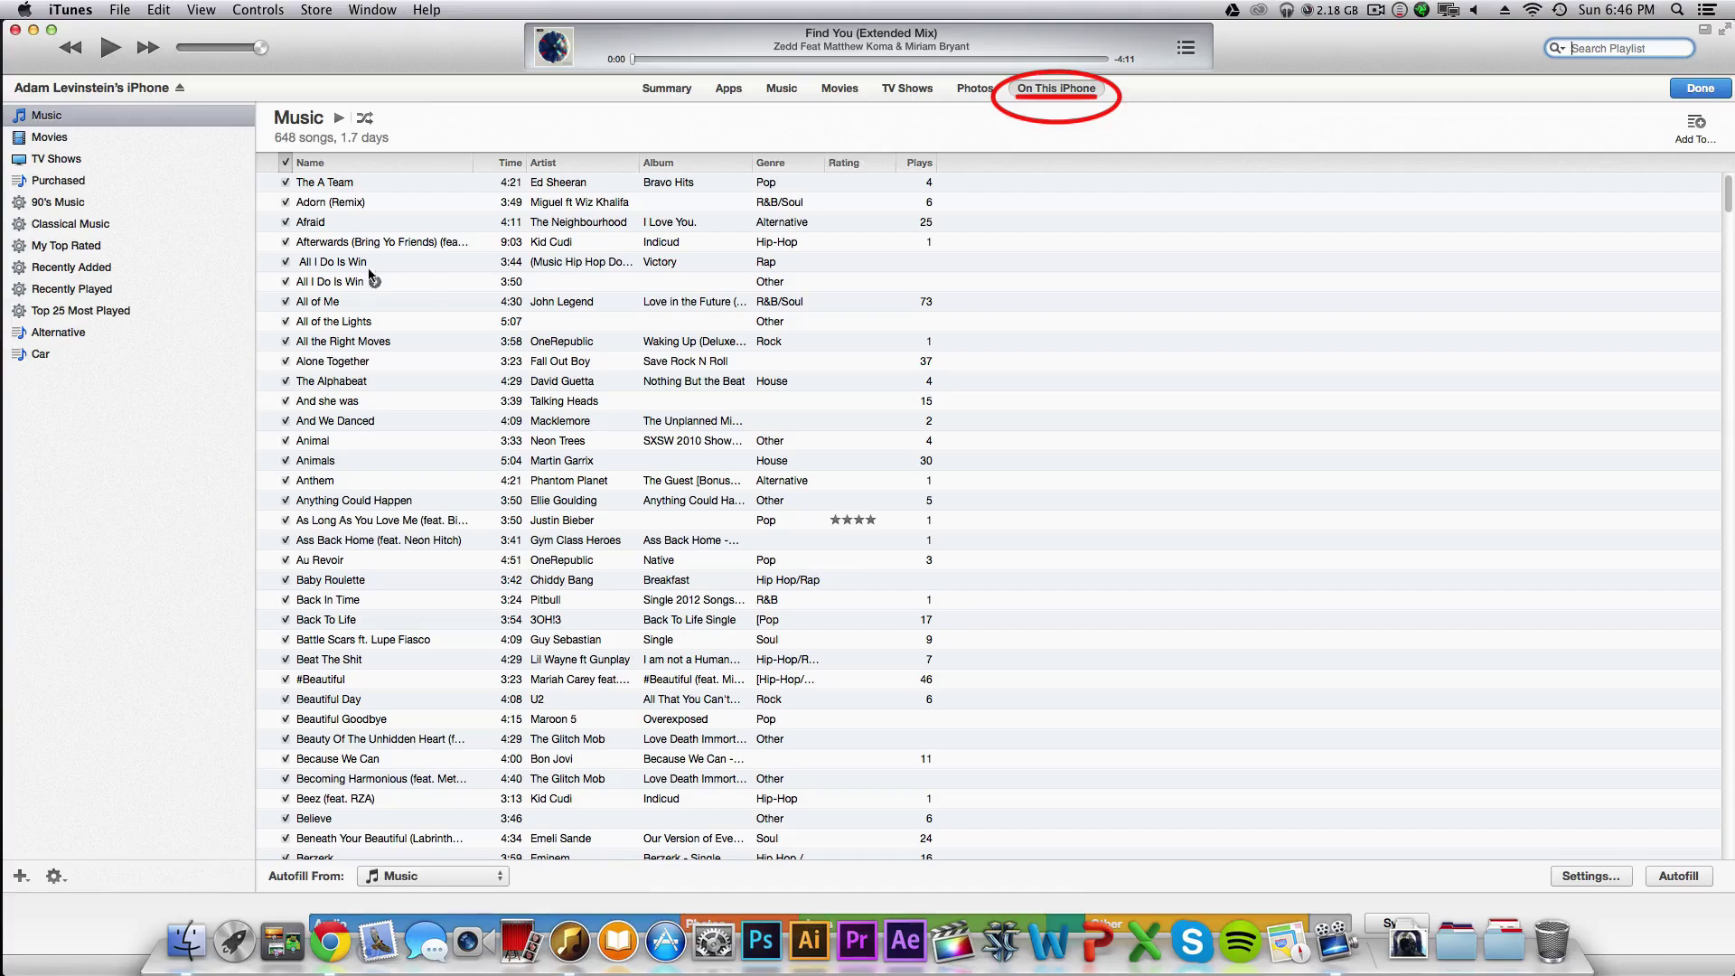
{"action": "scroll", "coordinate": [379, 280], "scroll_direction": "down", "scroll_amount": 10}
{"action": "scroll", "coordinate": [489, 600], "scroll_direction": "up", "scroll_amount": 10}
{"action": "scroll", "coordinate": [490, 600], "scroll_direction": "down", "scroll_amount": 2}
{"action": "scroll", "coordinate": [490, 600], "scroll_direction": "up", "scroll_amount": 2}
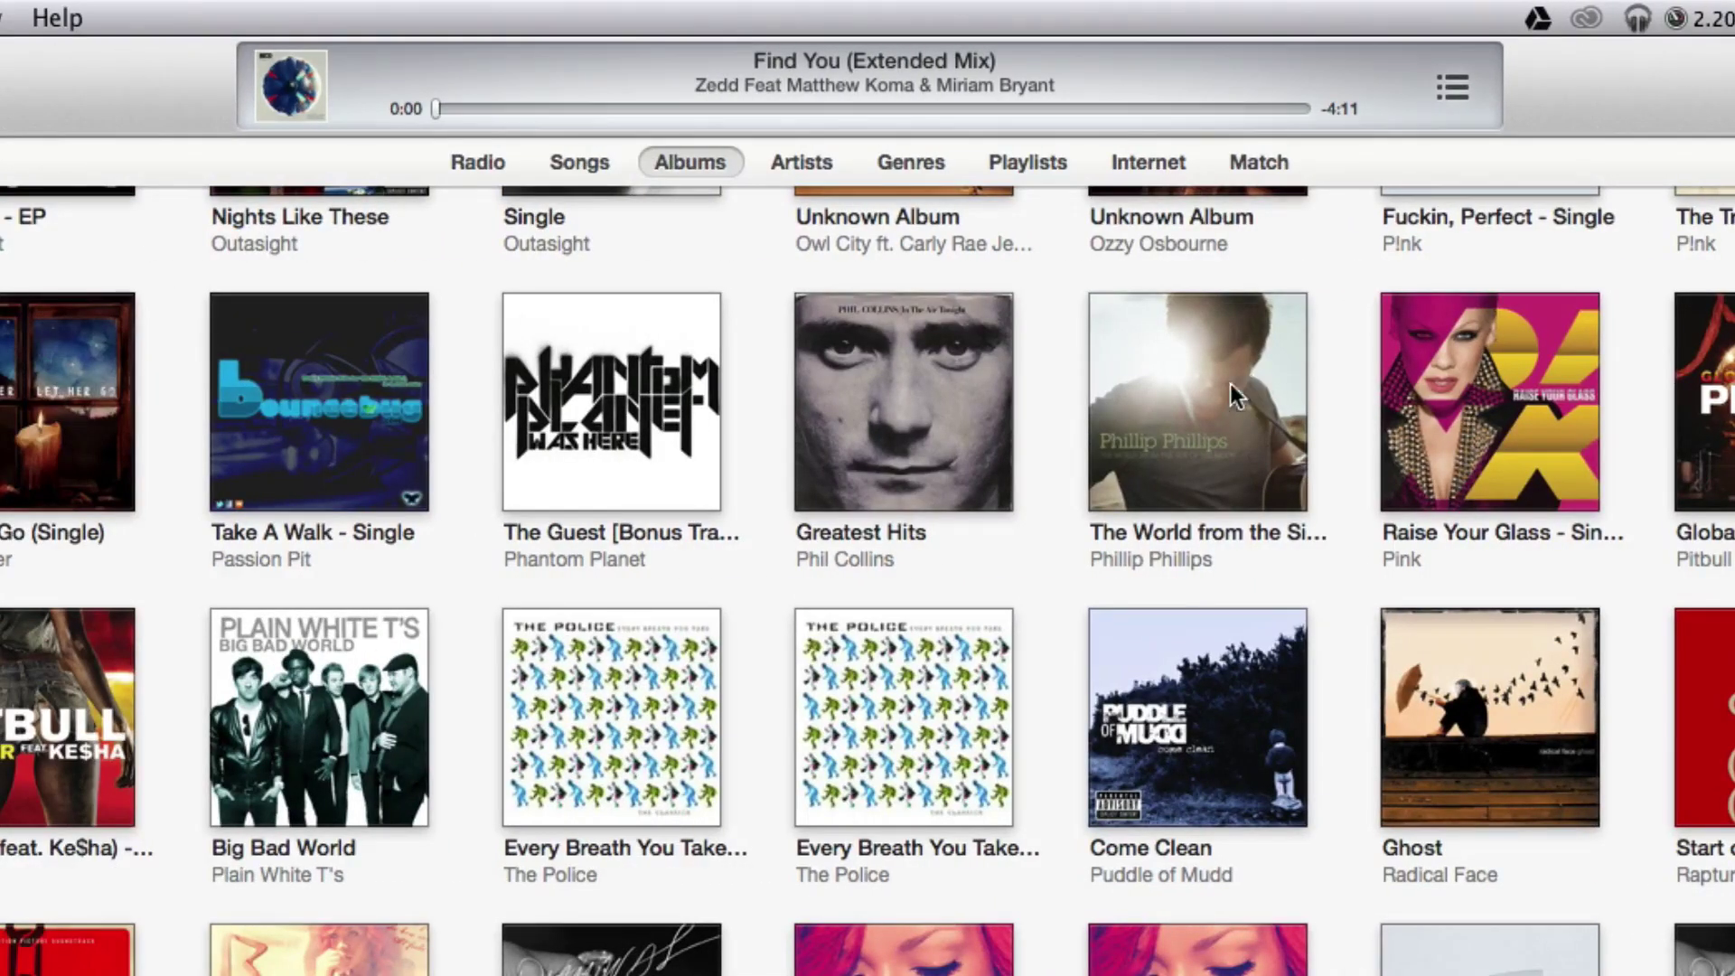
Browse the library albums while adding to the iPhone, and select "Find You (Extended Mix)" in the song list
{"action": "scroll", "coordinate": [719, 525], "scroll_direction": "up", "scroll_amount": 8}
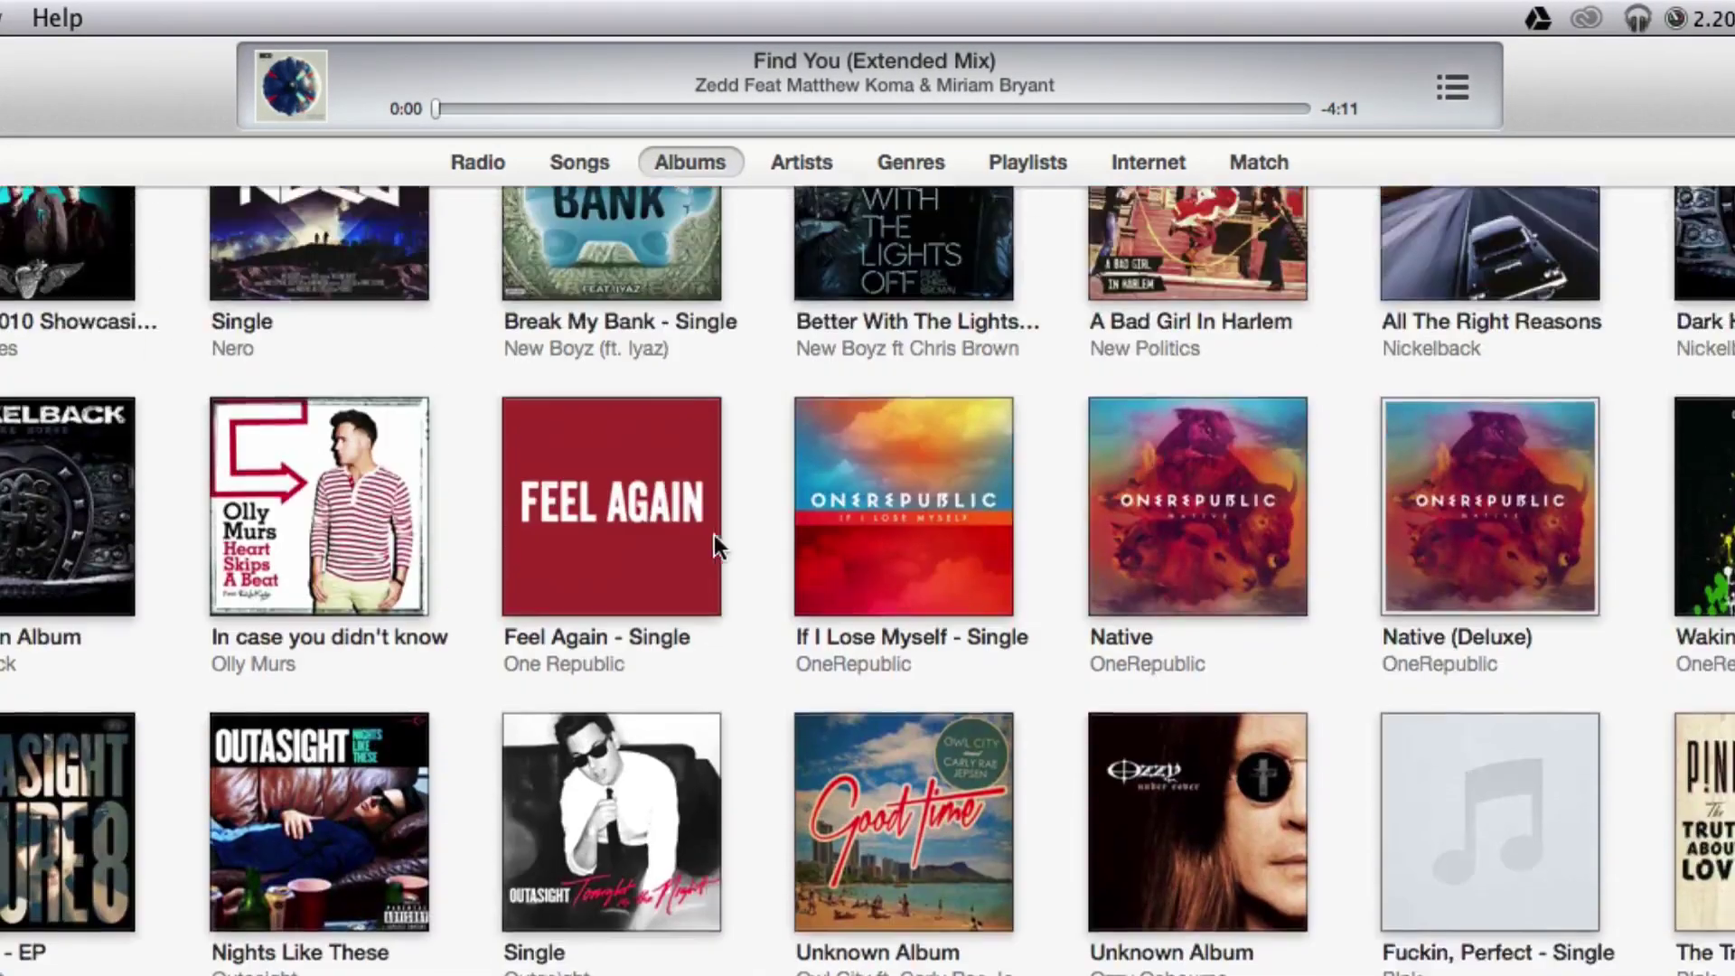
{"action": "scroll", "coordinate": [716, 533], "scroll_direction": "up", "scroll_amount": 9}
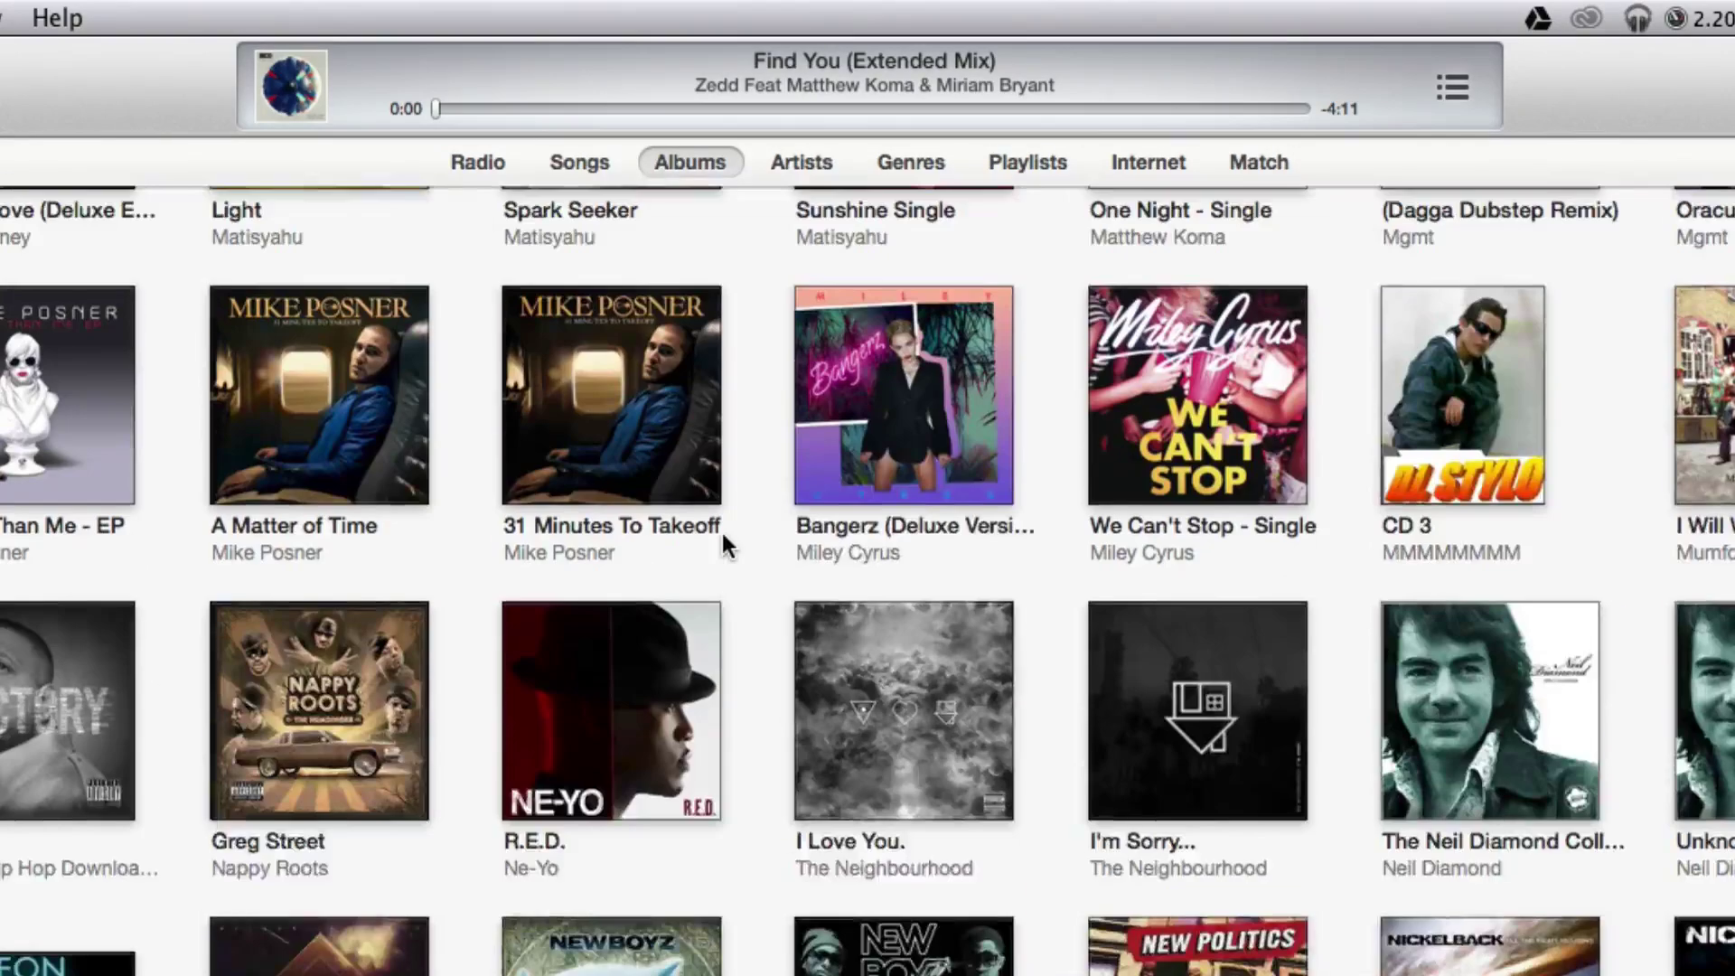
{"action": "scroll", "coordinate": [721, 529], "scroll_direction": "up", "scroll_amount": 5}
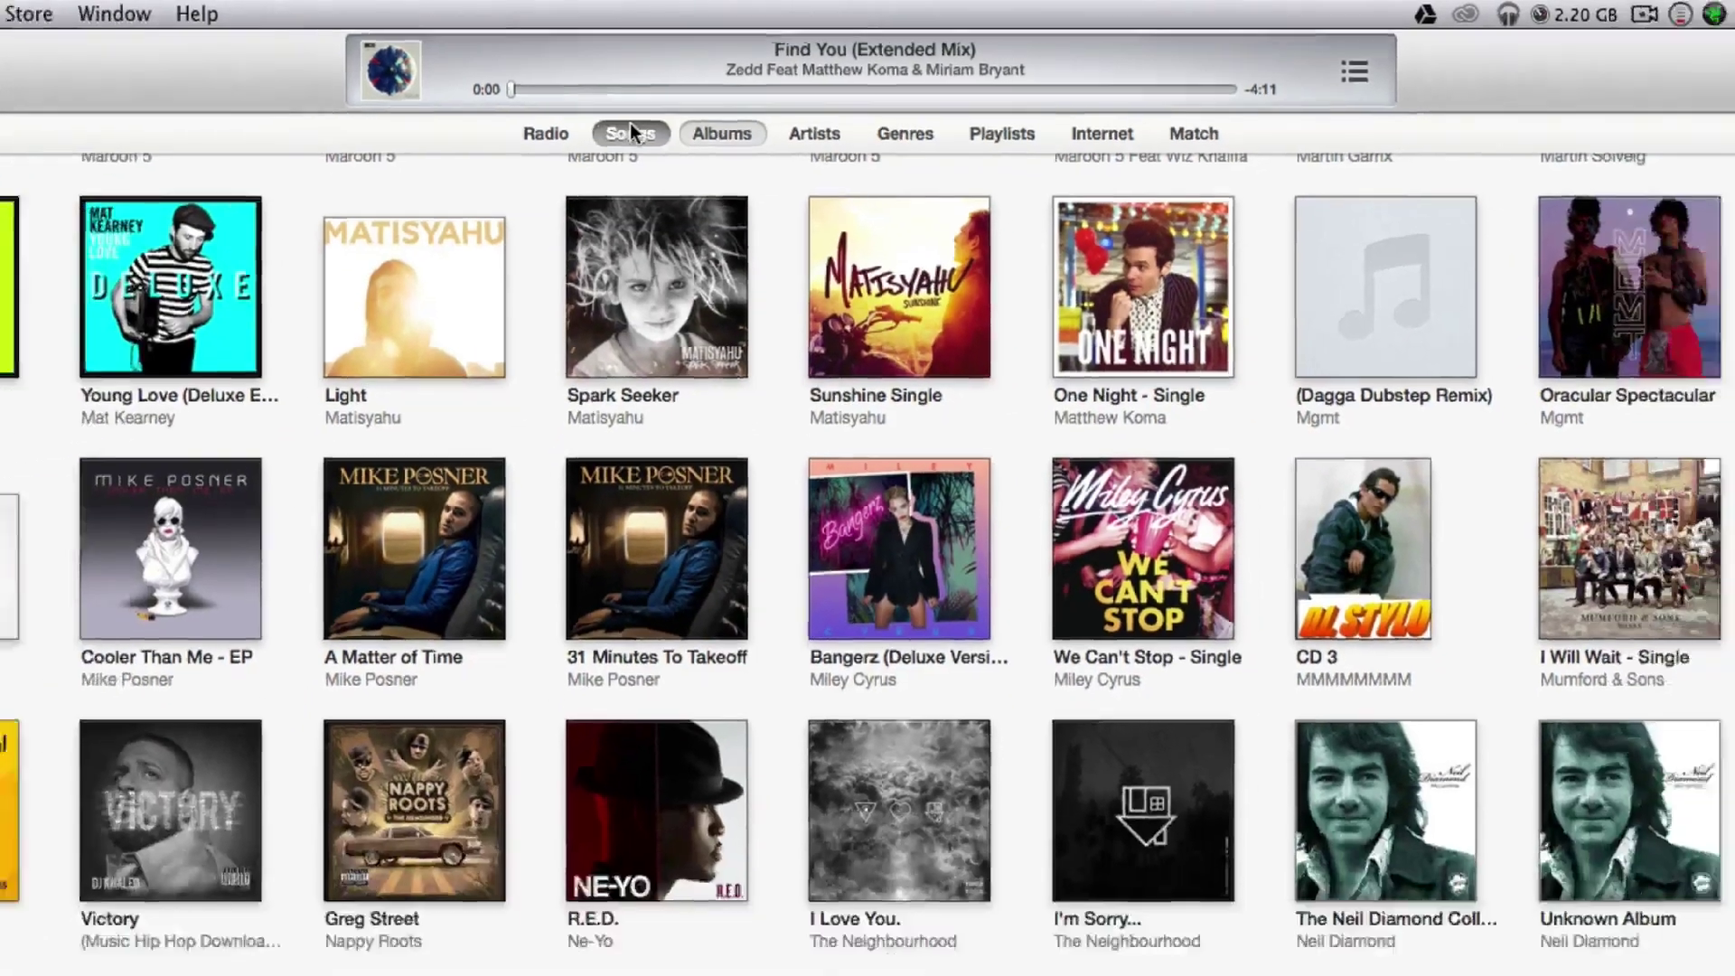
{"action": "left_click", "coordinate": [579, 161]}
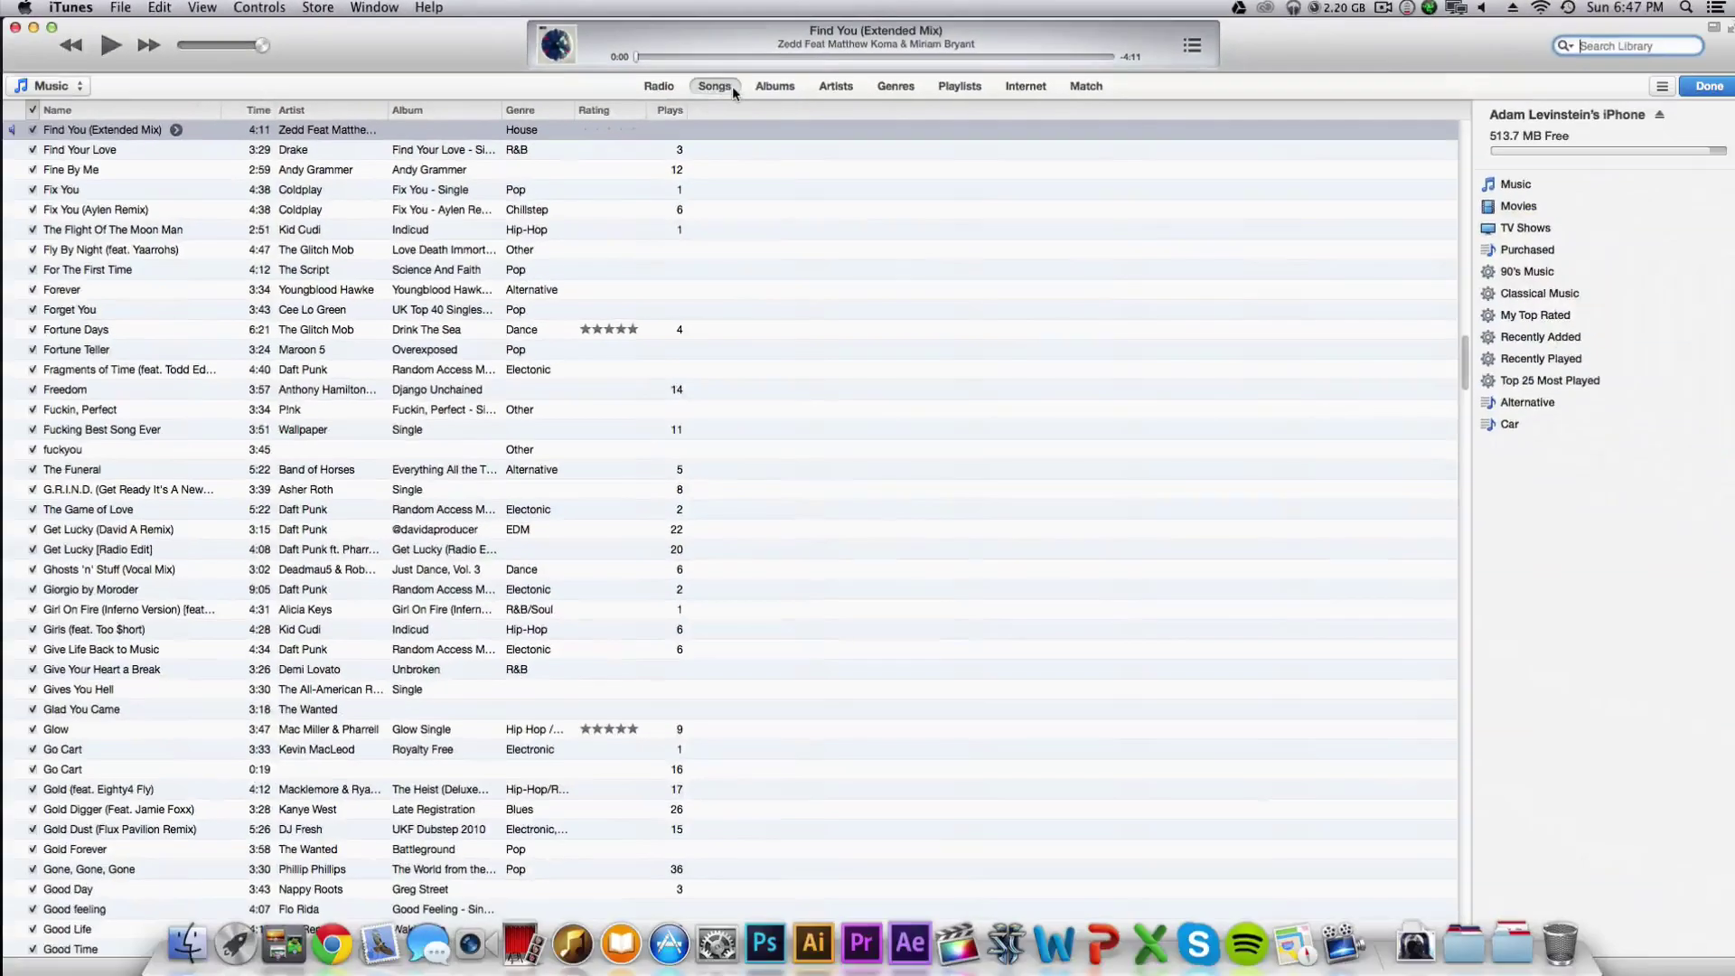
{"action": "left_click", "coordinate": [96, 129]}
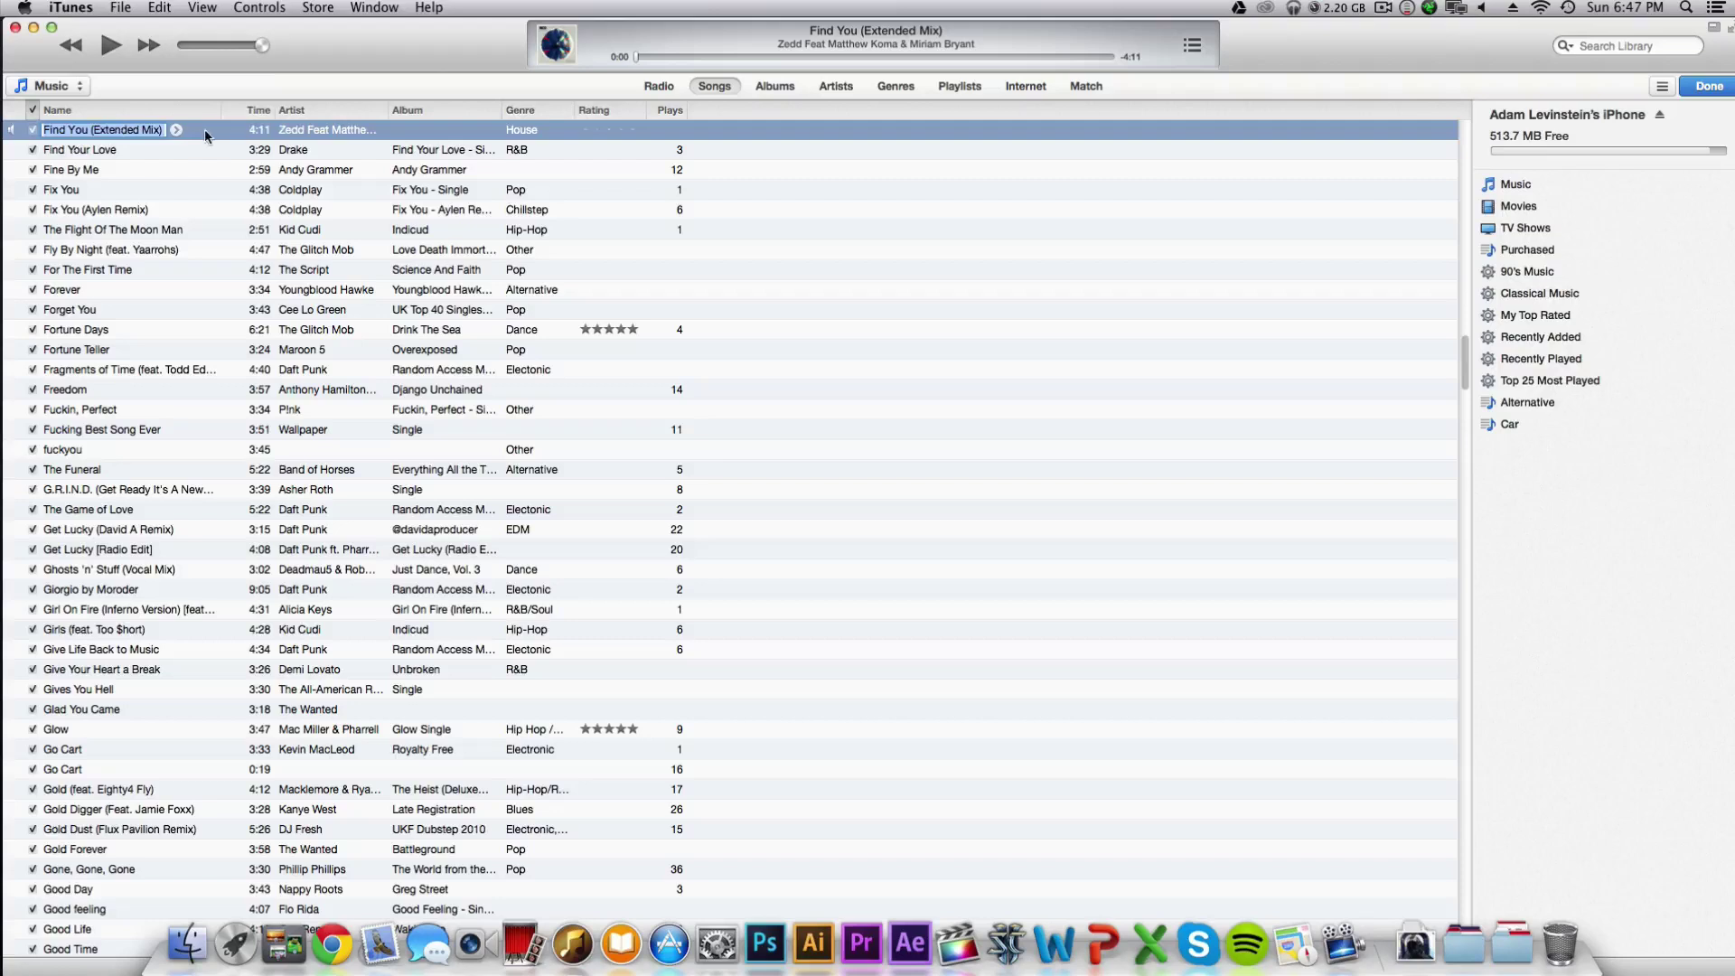
{"action": "key", "text": "Escape"}
Add "Find You (Extended Mix)" from its album to the iPhone and finish adding songs
{"action": "left_click", "coordinate": [772, 86]}
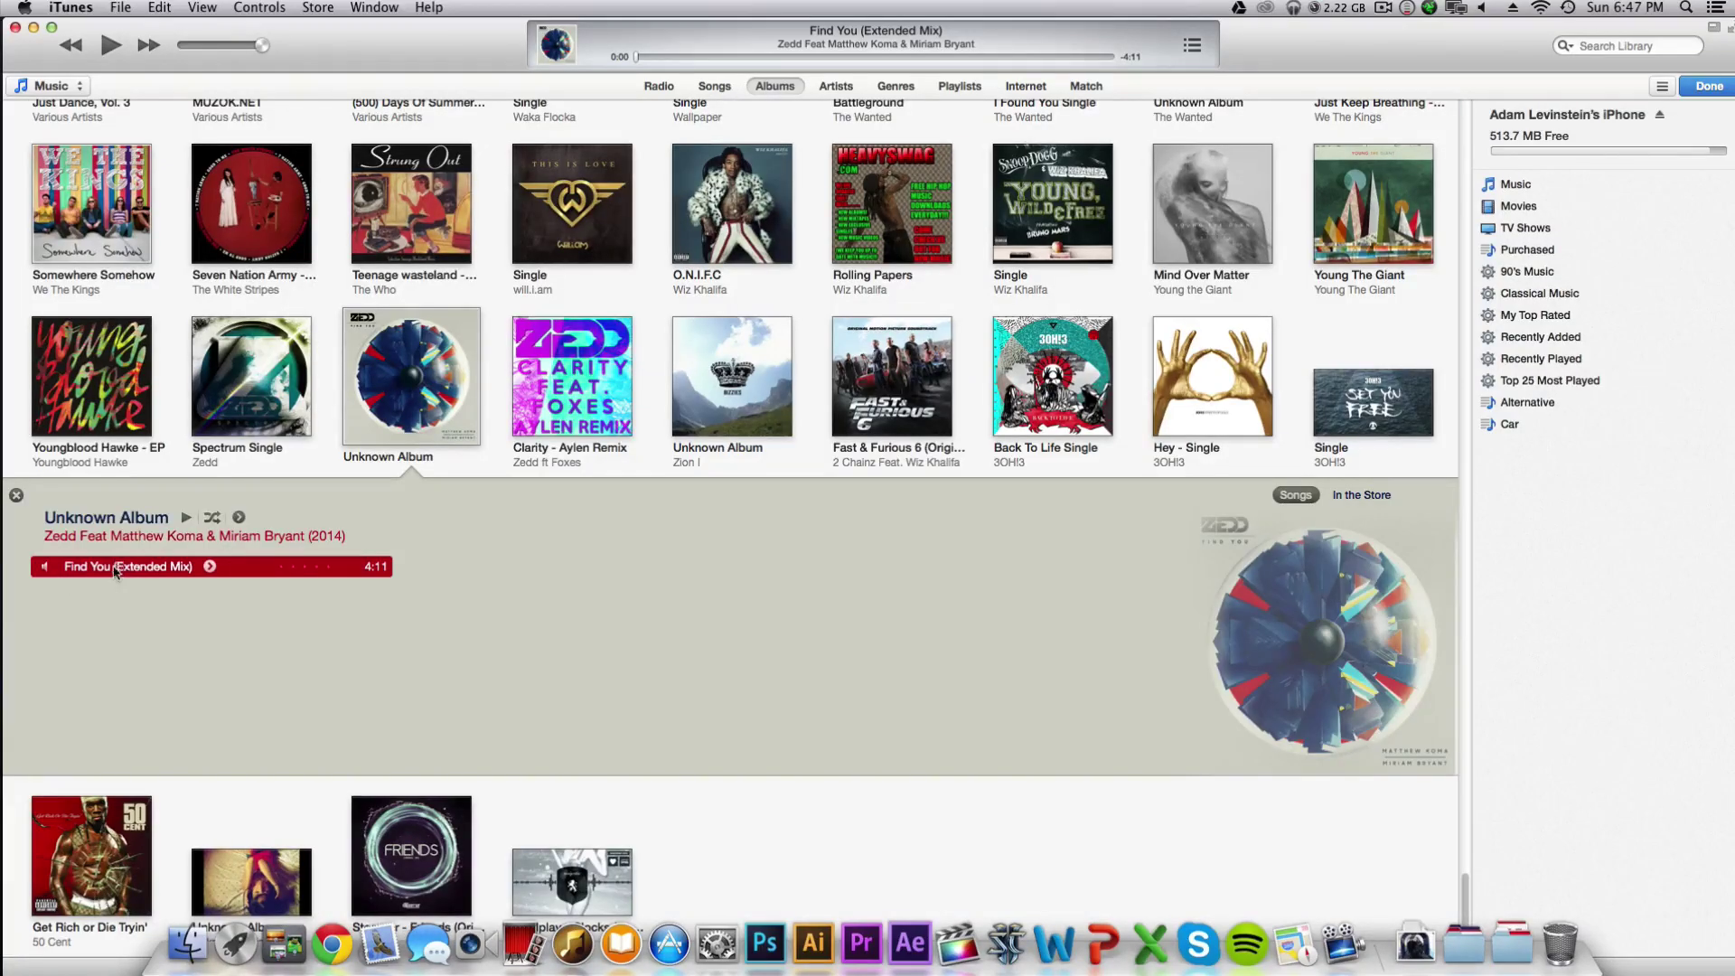
{"action": "left_click_drag", "start_coordinate": [116, 571], "coordinate": [1505, 208]}
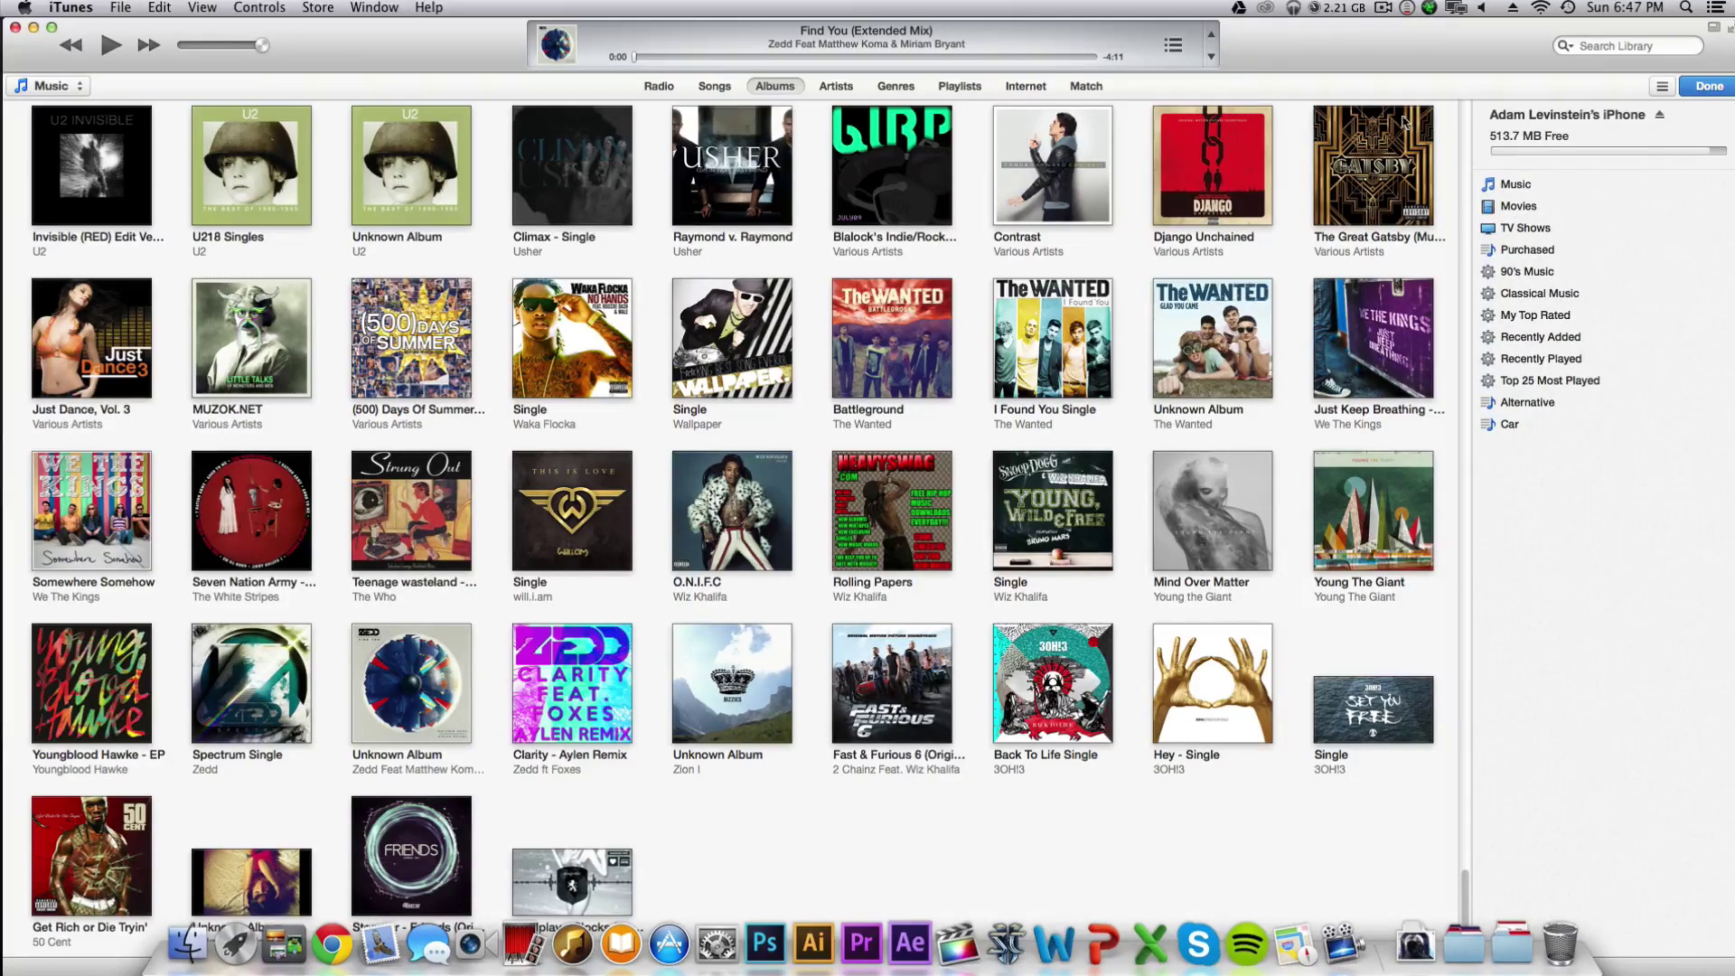
{"action": "left_click", "coordinate": [1706, 88]}
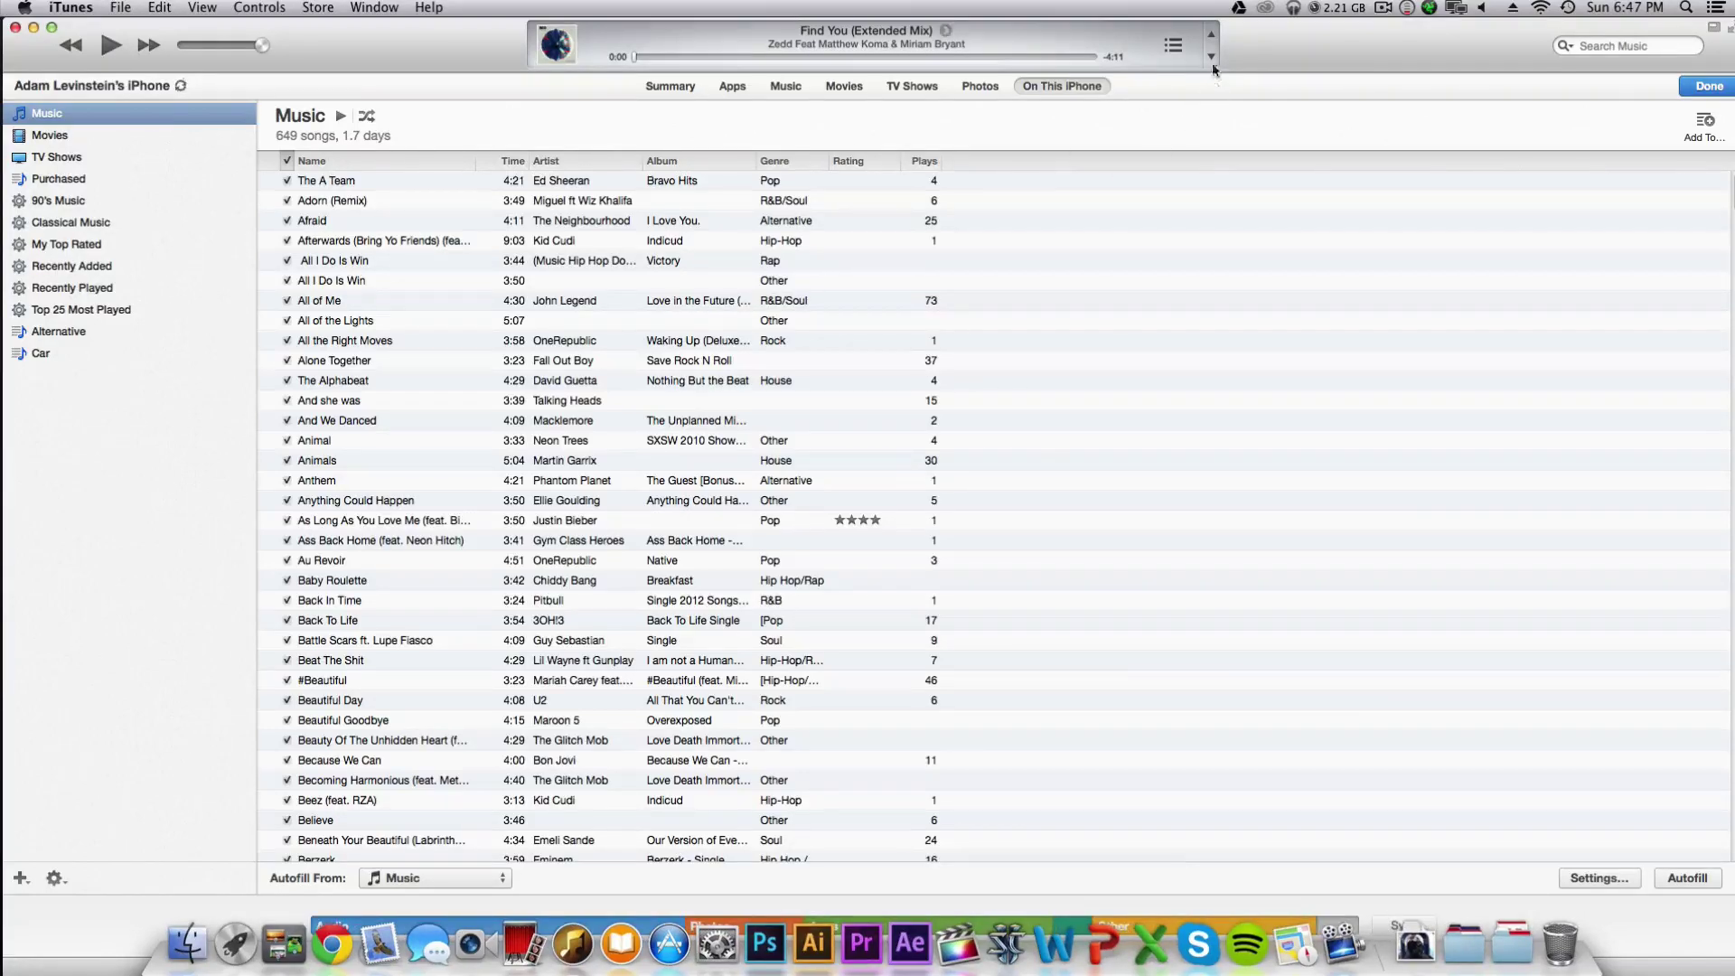
Show the iPhone's sync progress and search its music for "find"
{"action": "left_click", "coordinate": [1209, 36]}
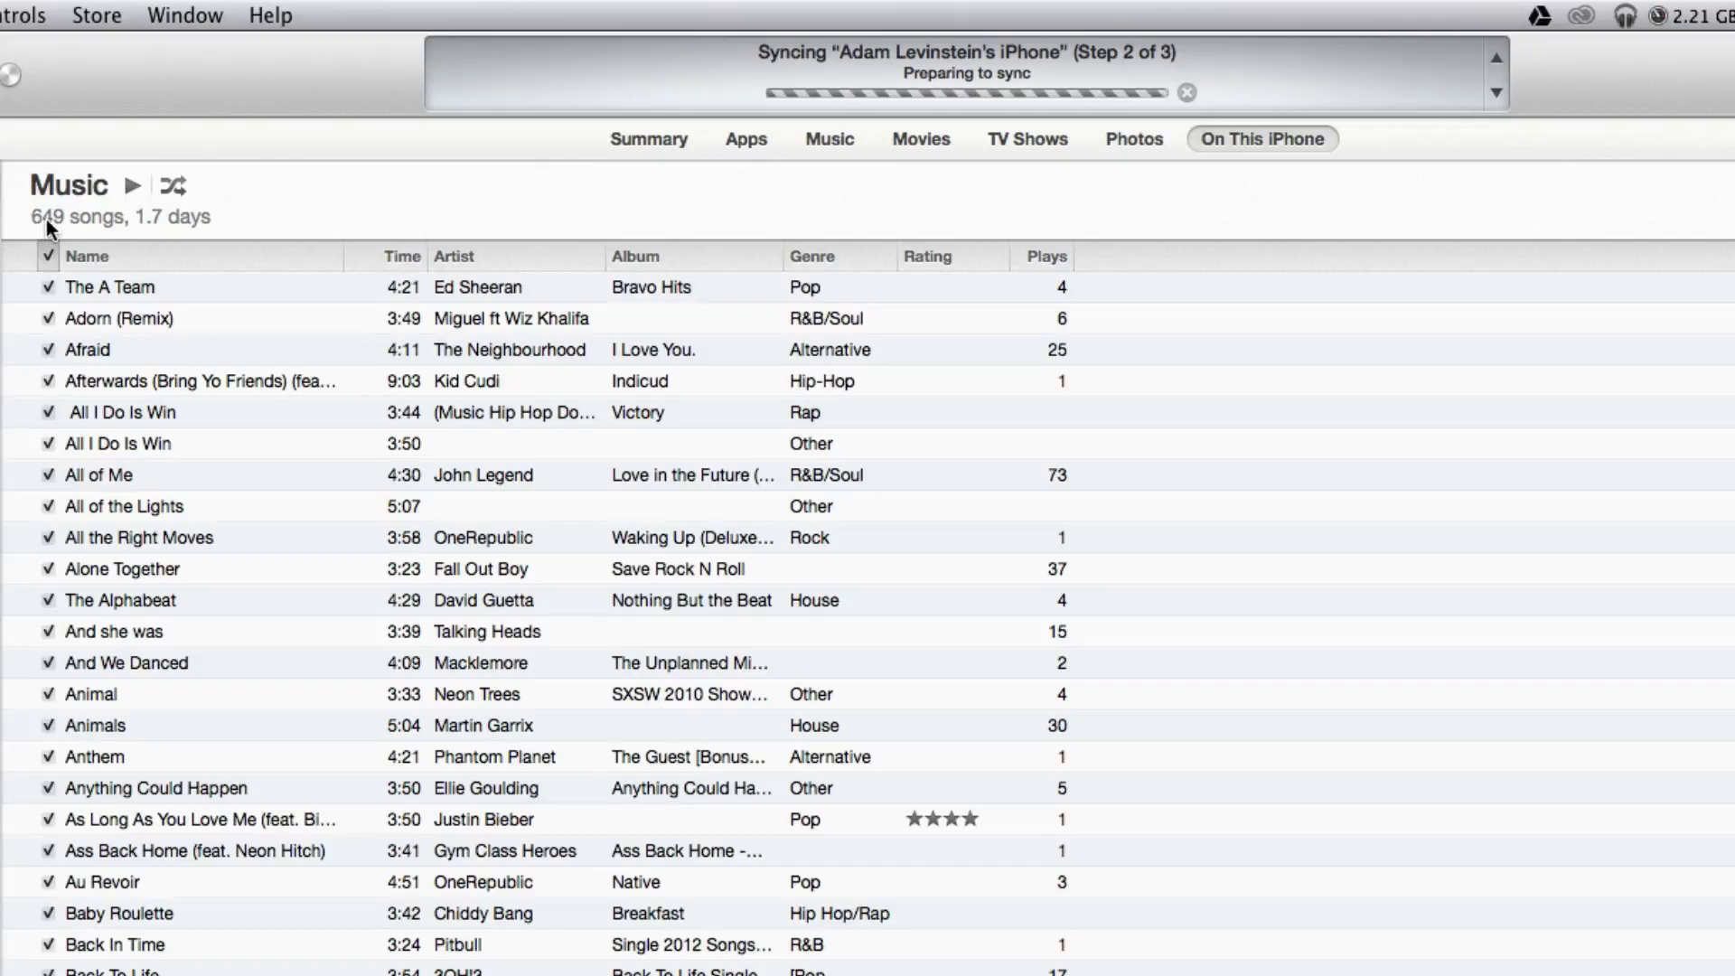
{"action": "scroll", "coordinate": [217, 298], "scroll_direction": "down", "scroll_amount": 1}
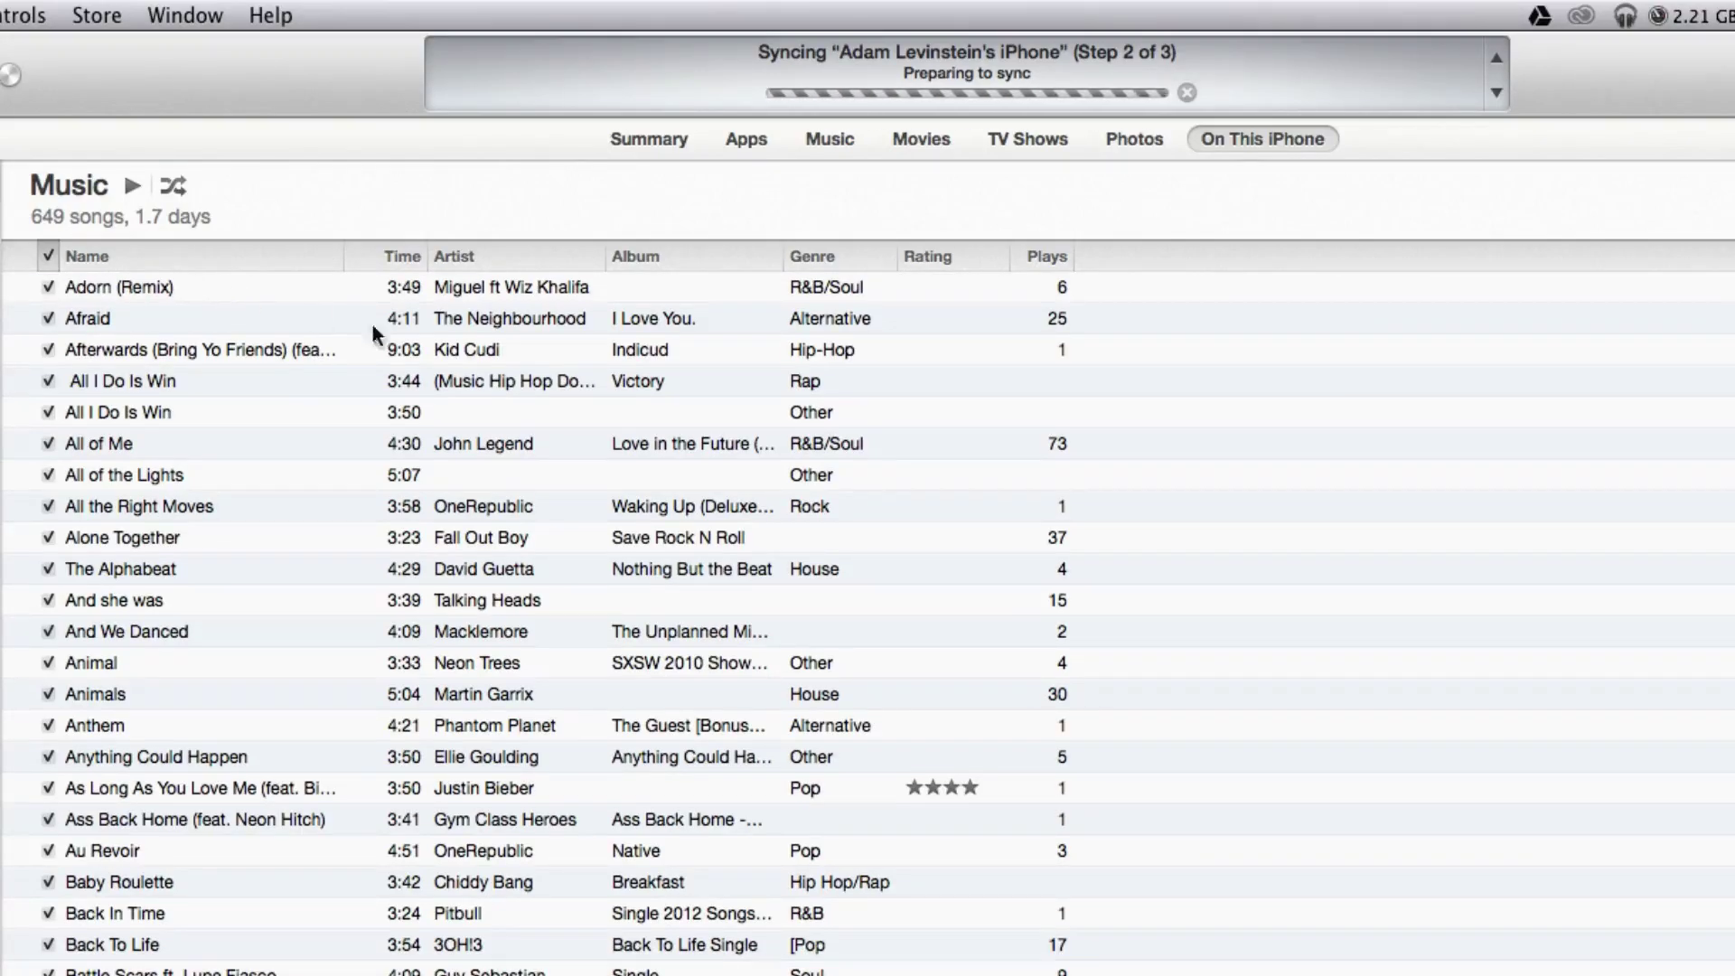
{"action": "scroll", "coordinate": [107, 452], "scroll_direction": "up", "scroll_amount": 1}
{"action": "scroll", "coordinate": [108, 463], "scroll_direction": "down", "scroll_amount": 15}
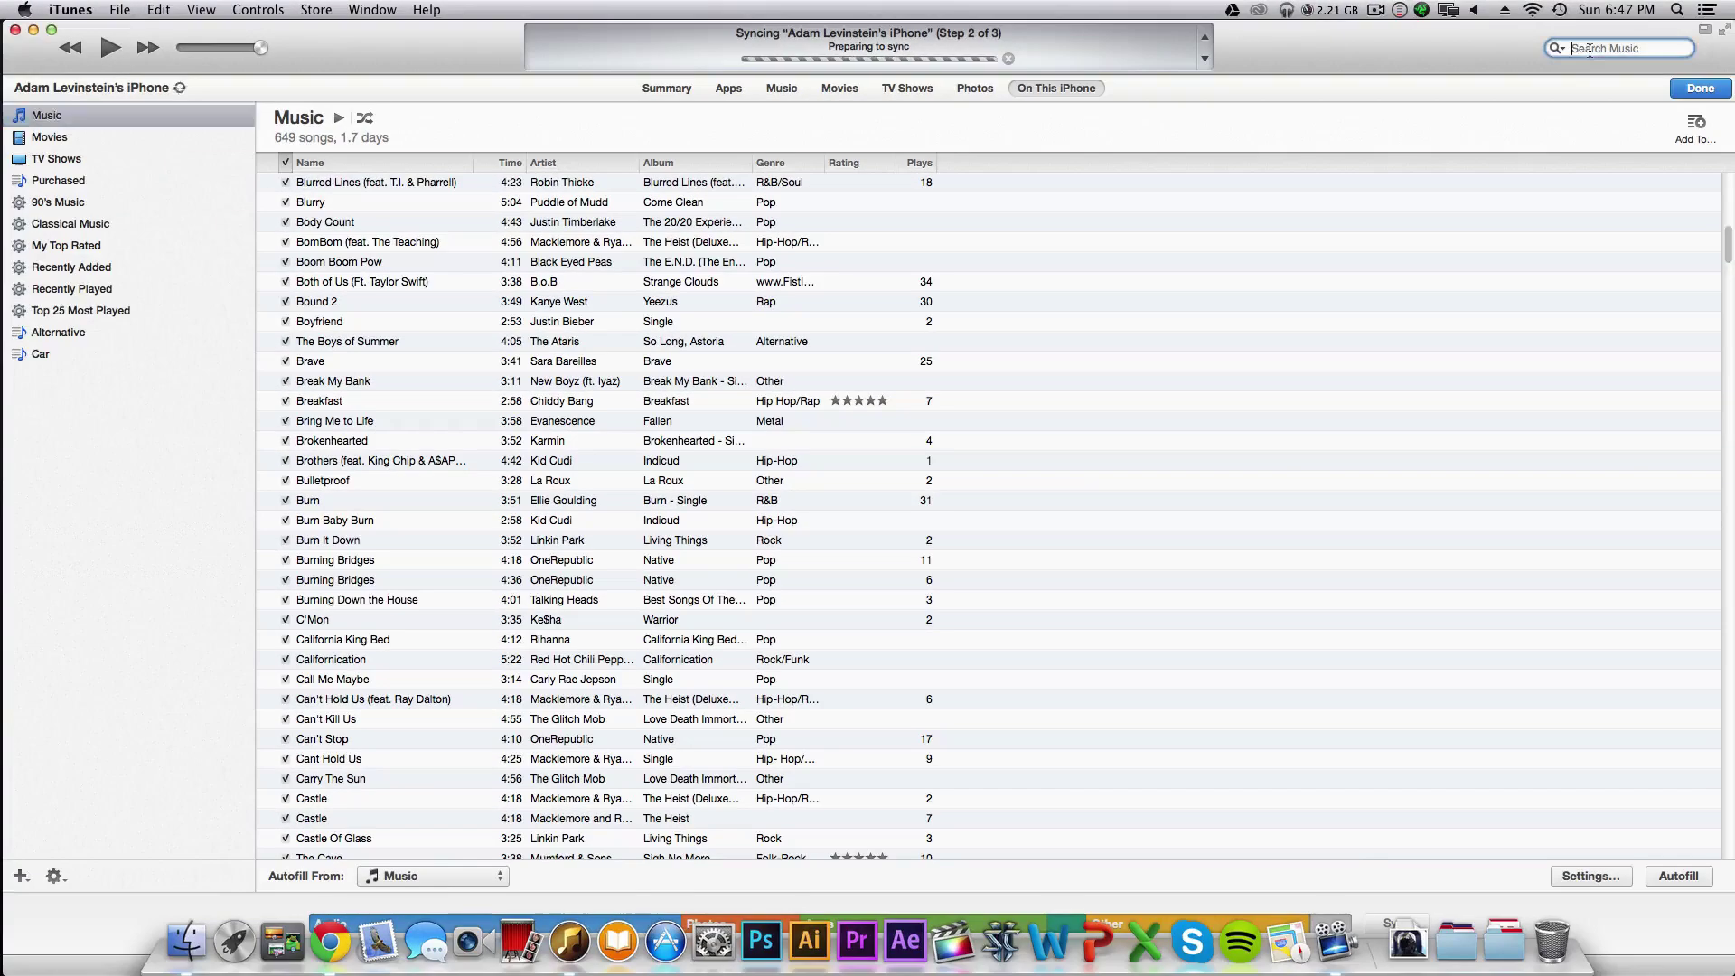
{"action": "type", "text": "find"}
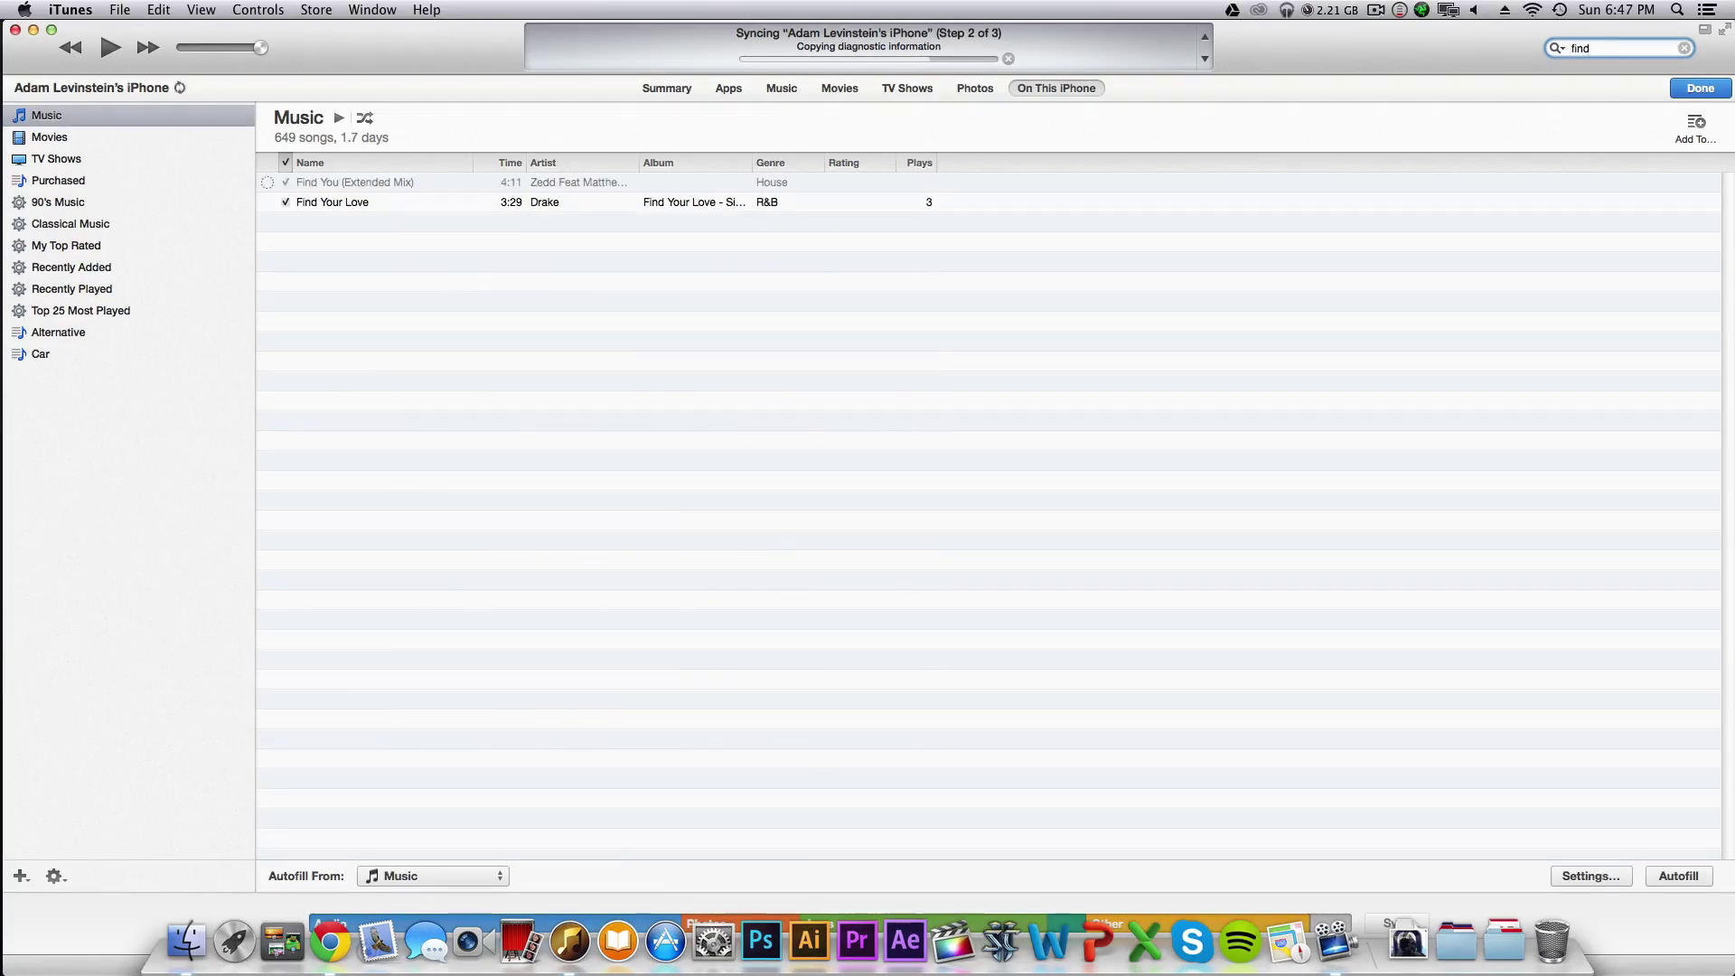
Play "Find You (Extended Mix)" from the iPhone's music and return to the iTunes library
{"action": "double_click", "coordinate": [316, 185]}
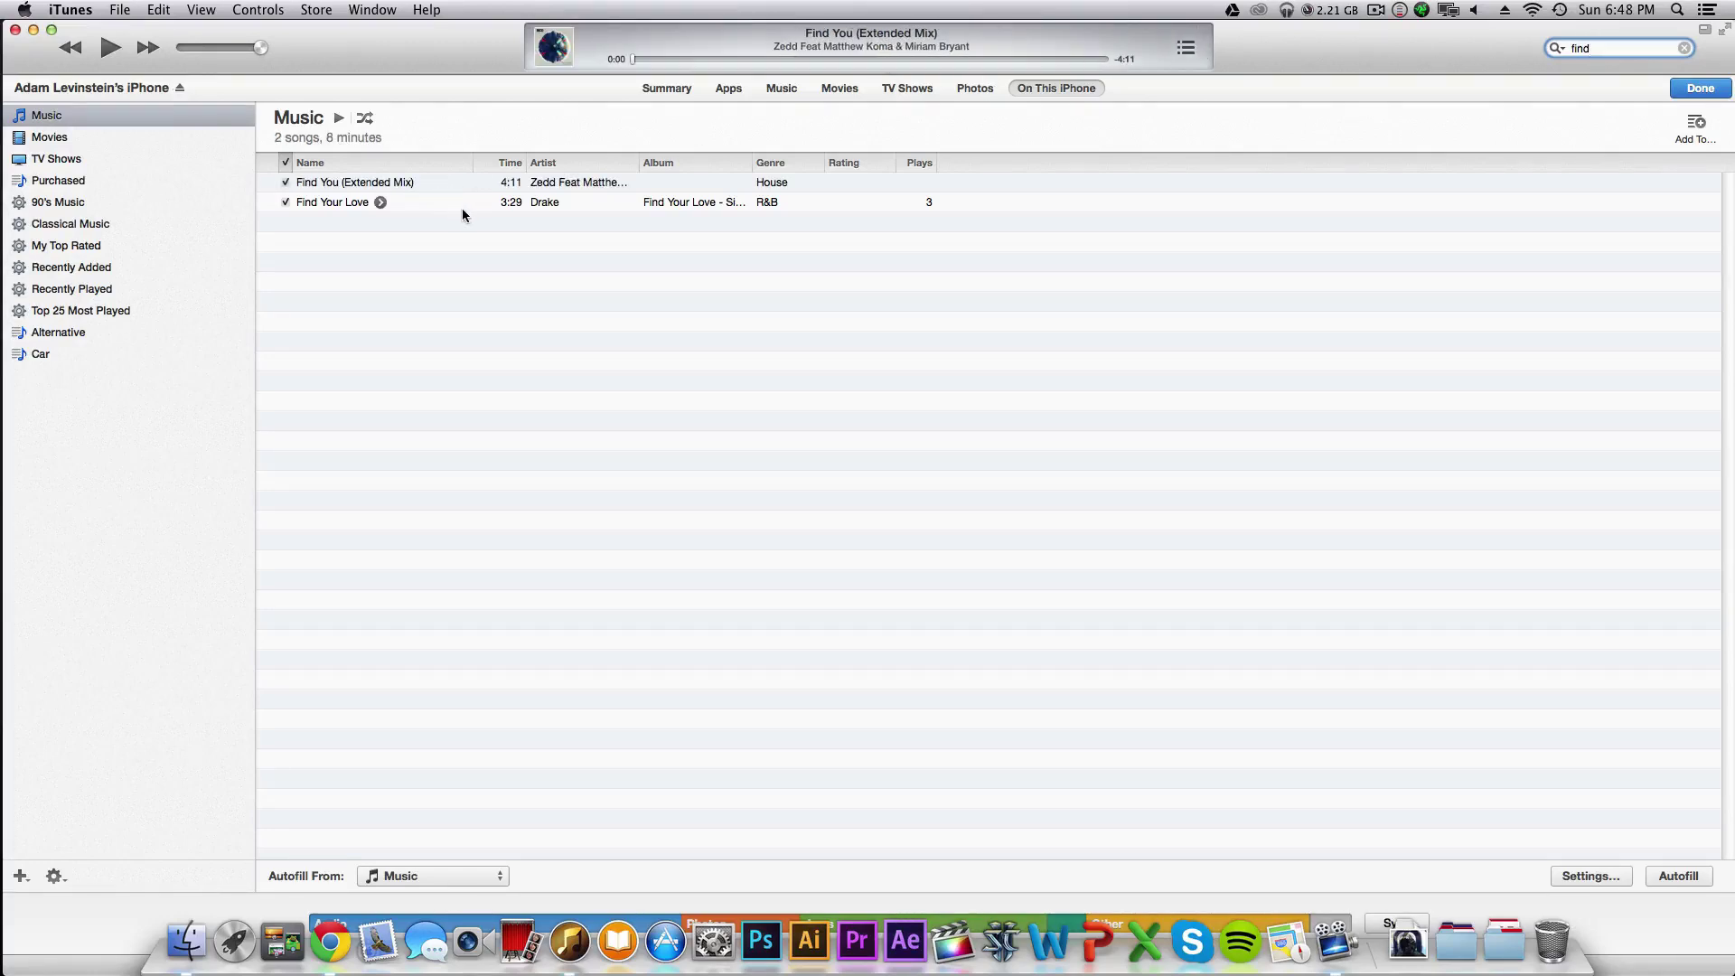
{"action": "left_click", "coordinate": [1683, 90]}
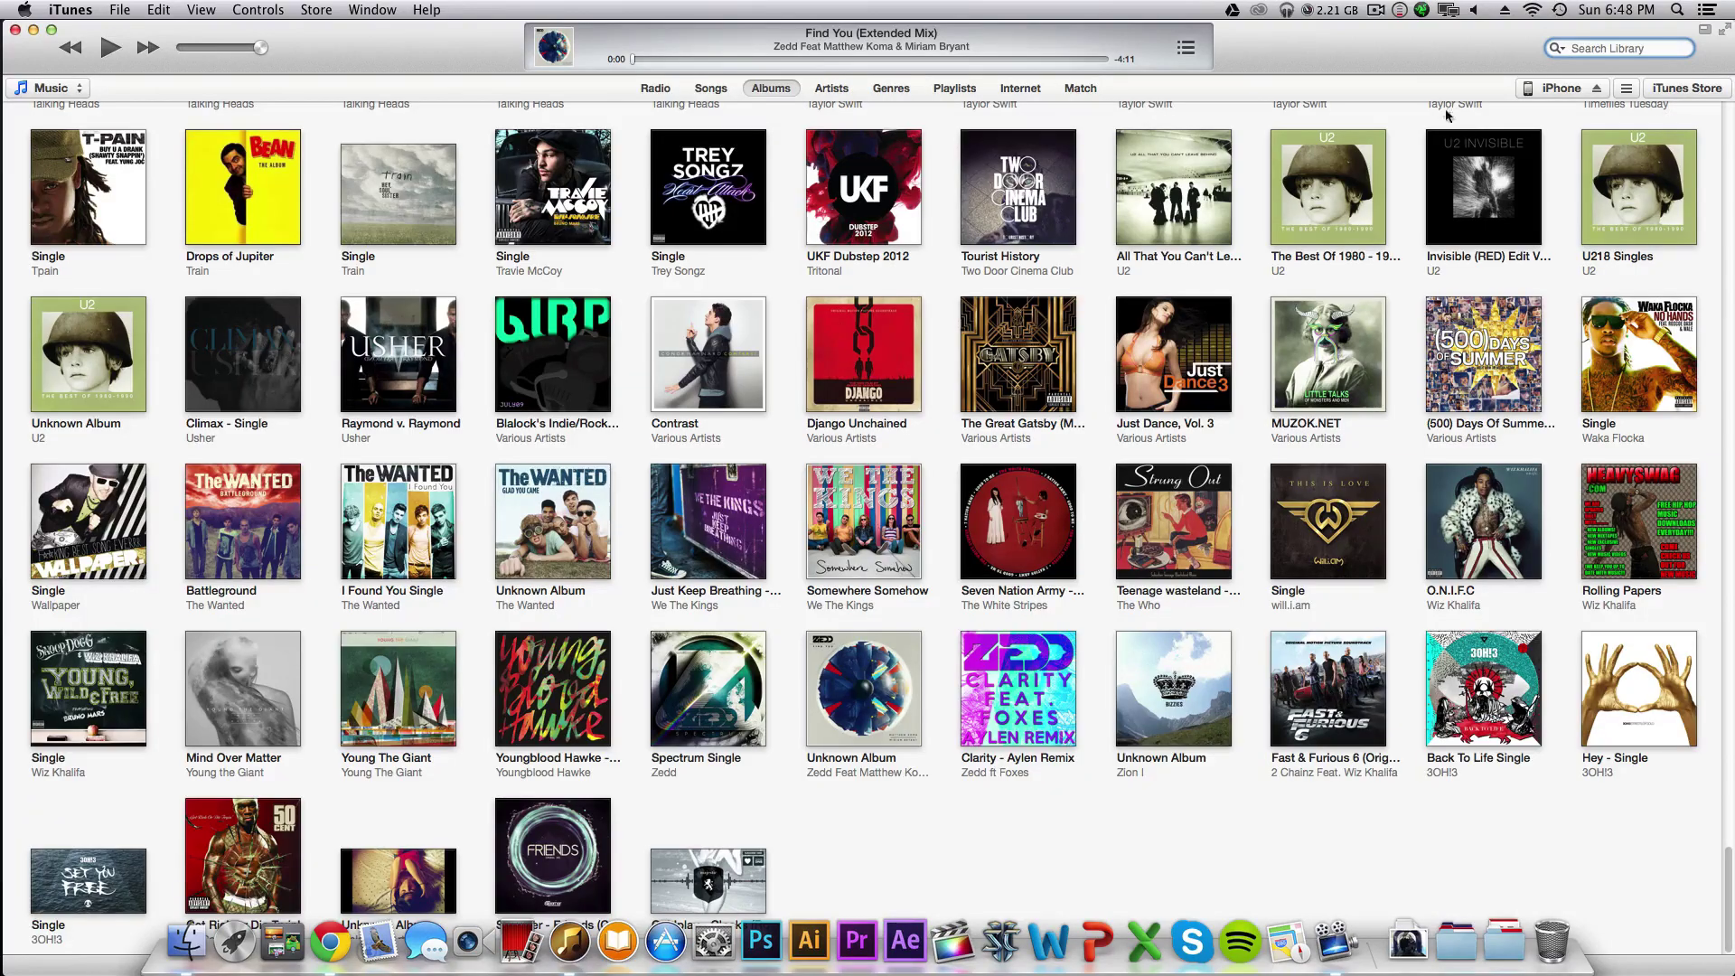
View the library's song list, and switch back to the album view to look through the albums
{"action": "left_click", "coordinate": [699, 91]}
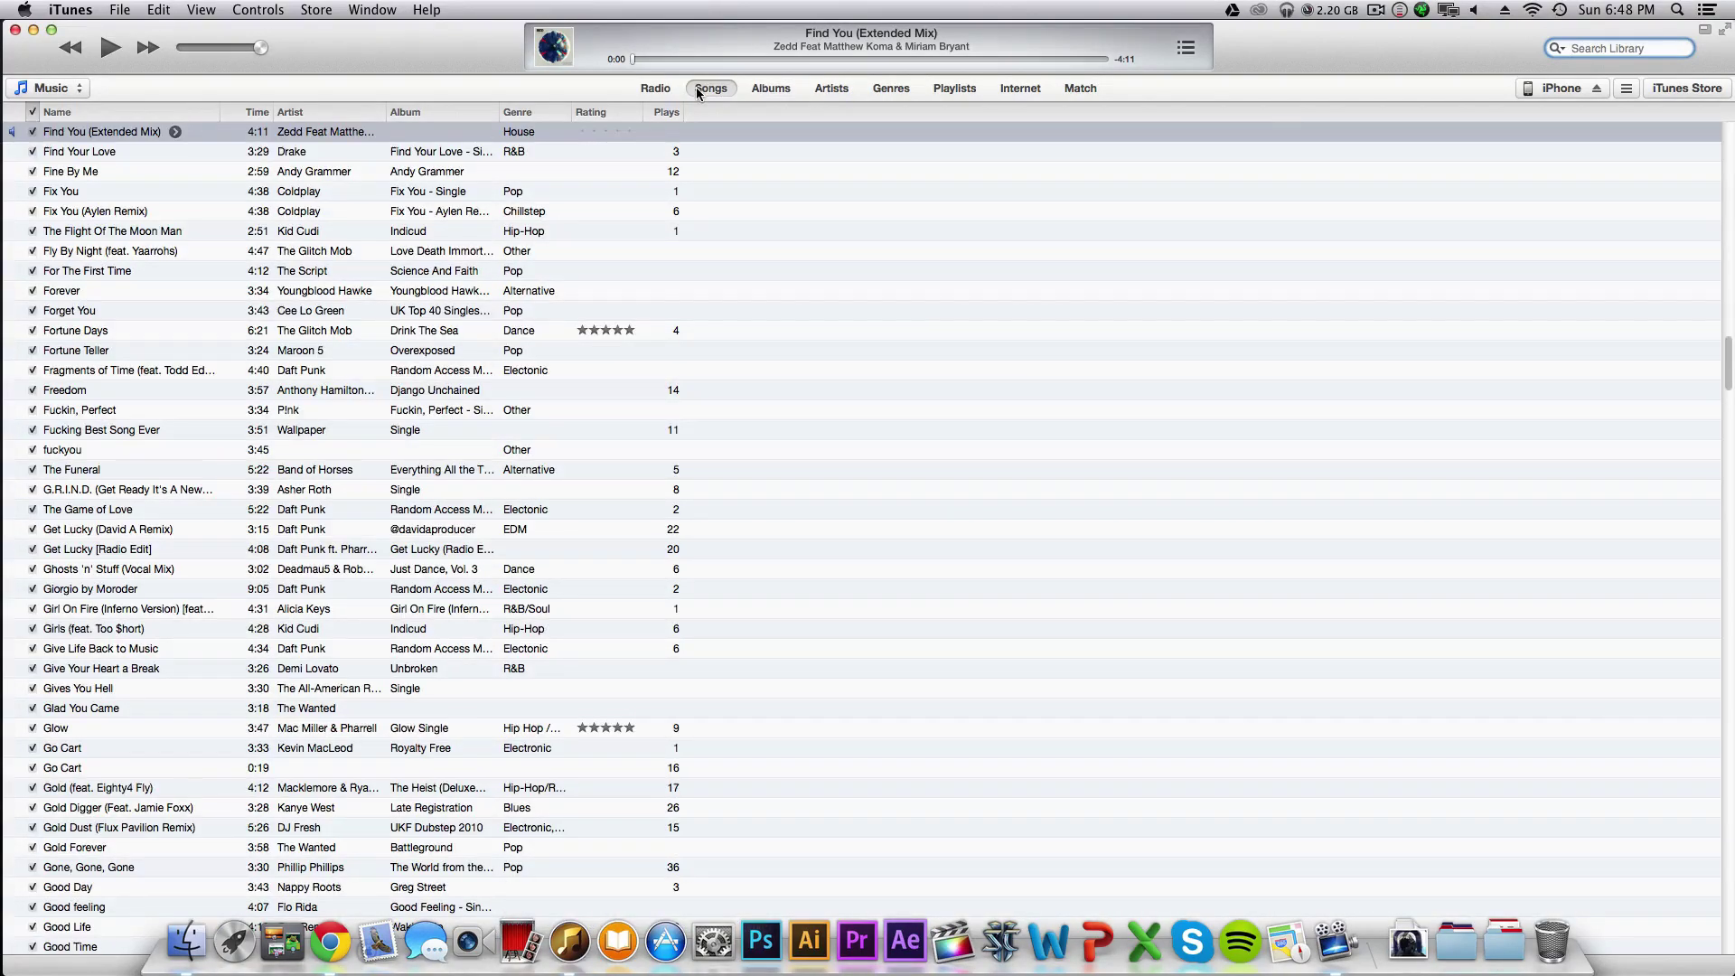
{"action": "left_click", "coordinate": [748, 88]}
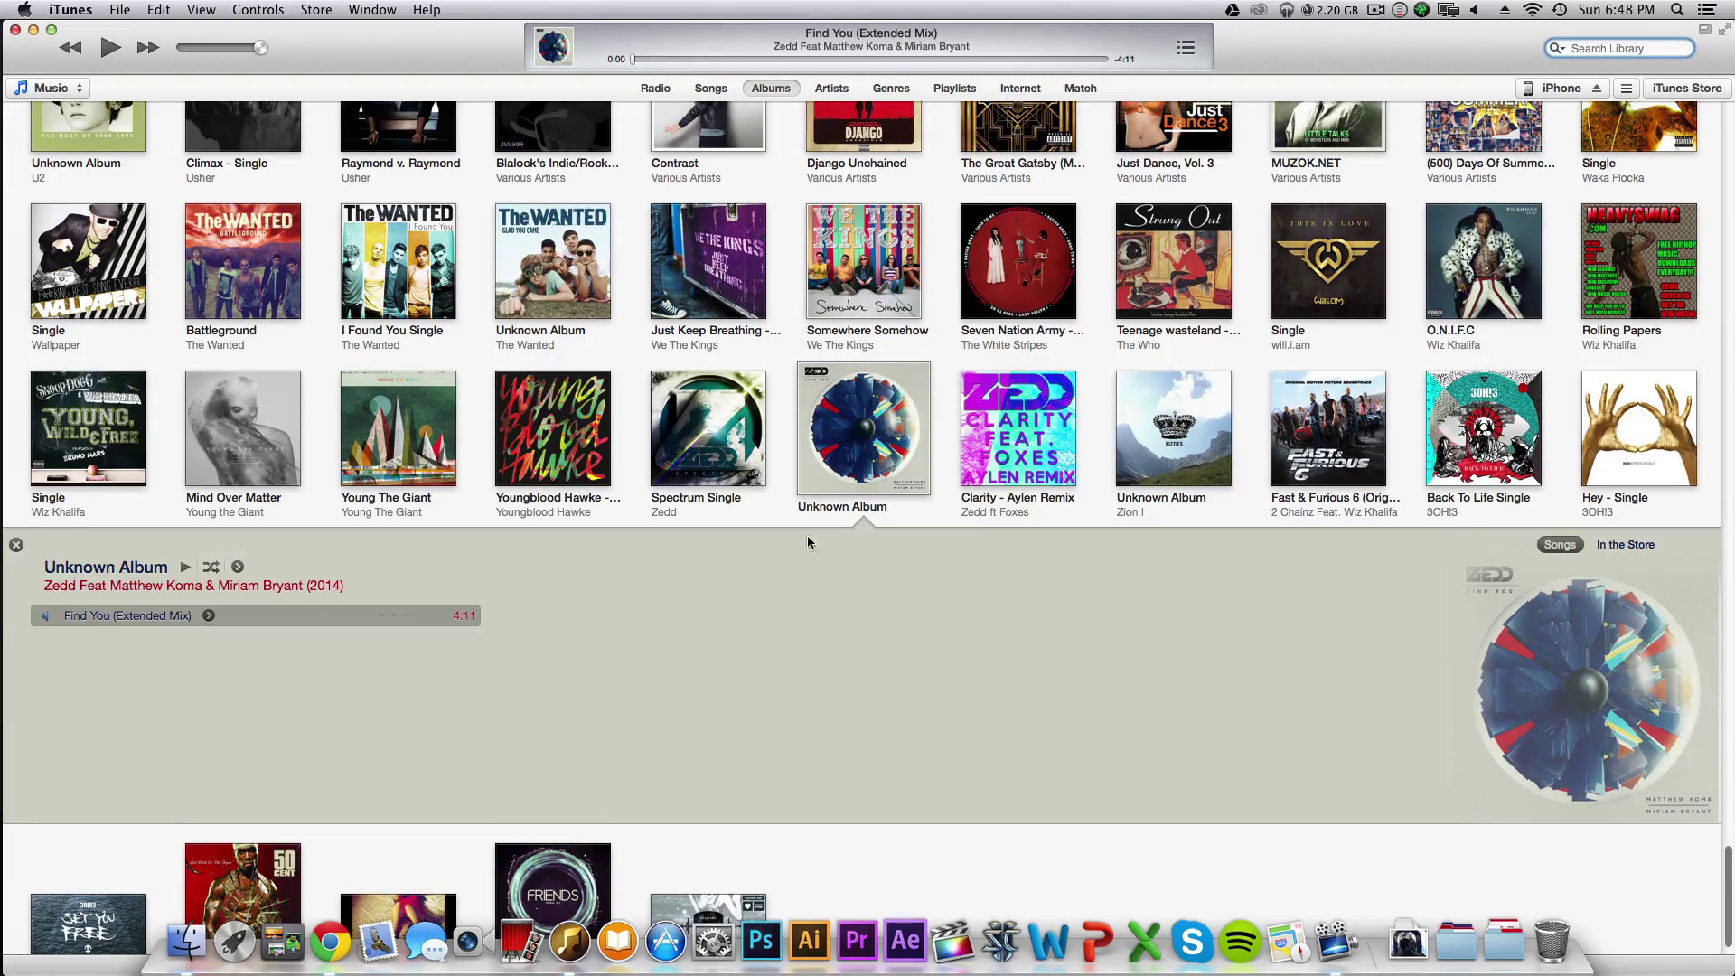
{"action": "scroll", "coordinate": [881, 388], "scroll_direction": "up", "scroll_amount": 2}
{"action": "scroll", "coordinate": [881, 384], "scroll_direction": "up", "scroll_amount": 8}
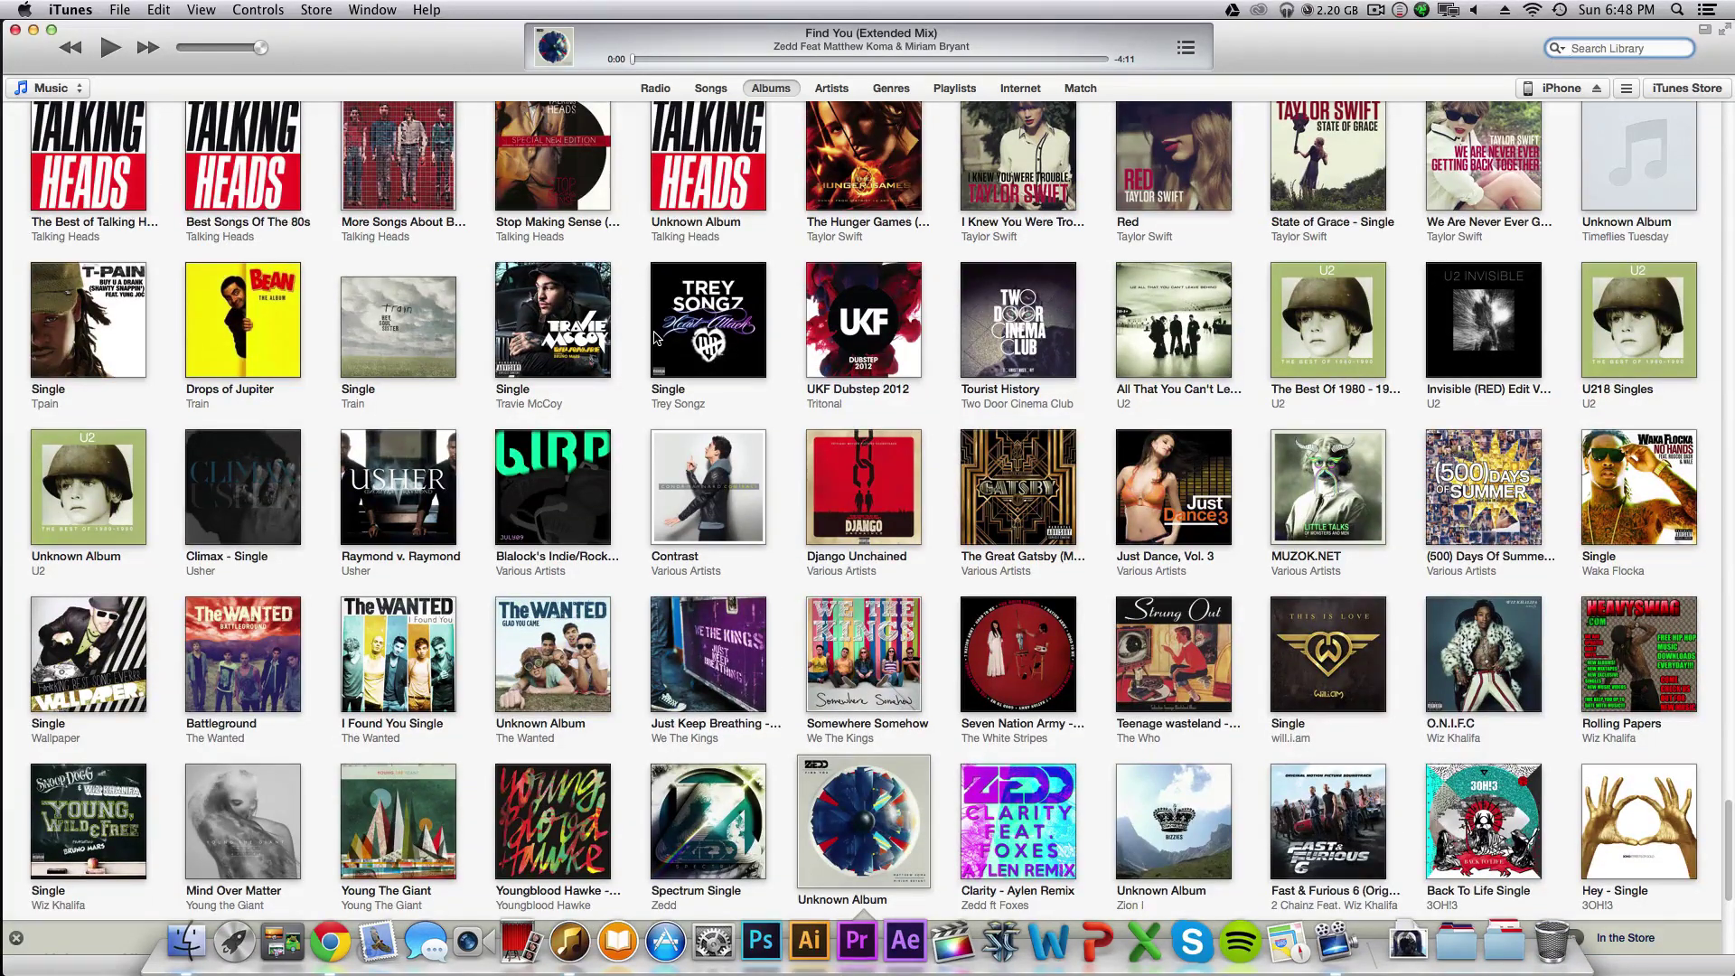
Show the music stored on the iPhone and view the available actions for the song "Animal" without applying any
{"action": "left_click", "coordinate": [1541, 87]}
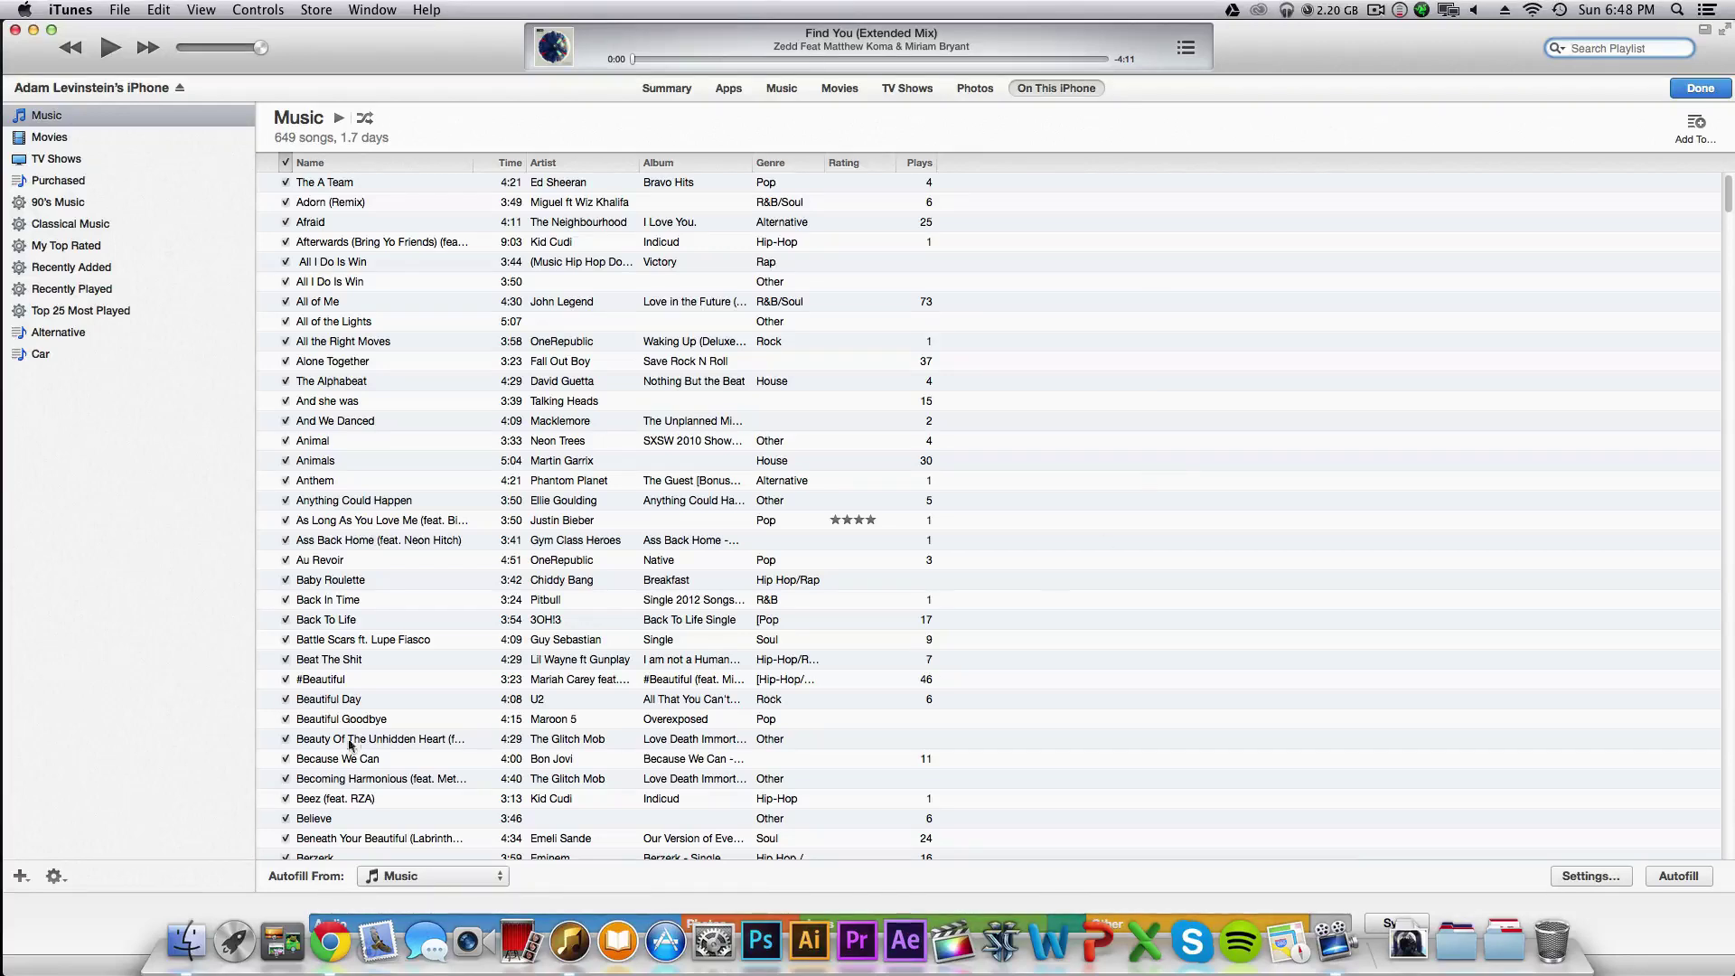
{"action": "left_click", "coordinate": [361, 445]}
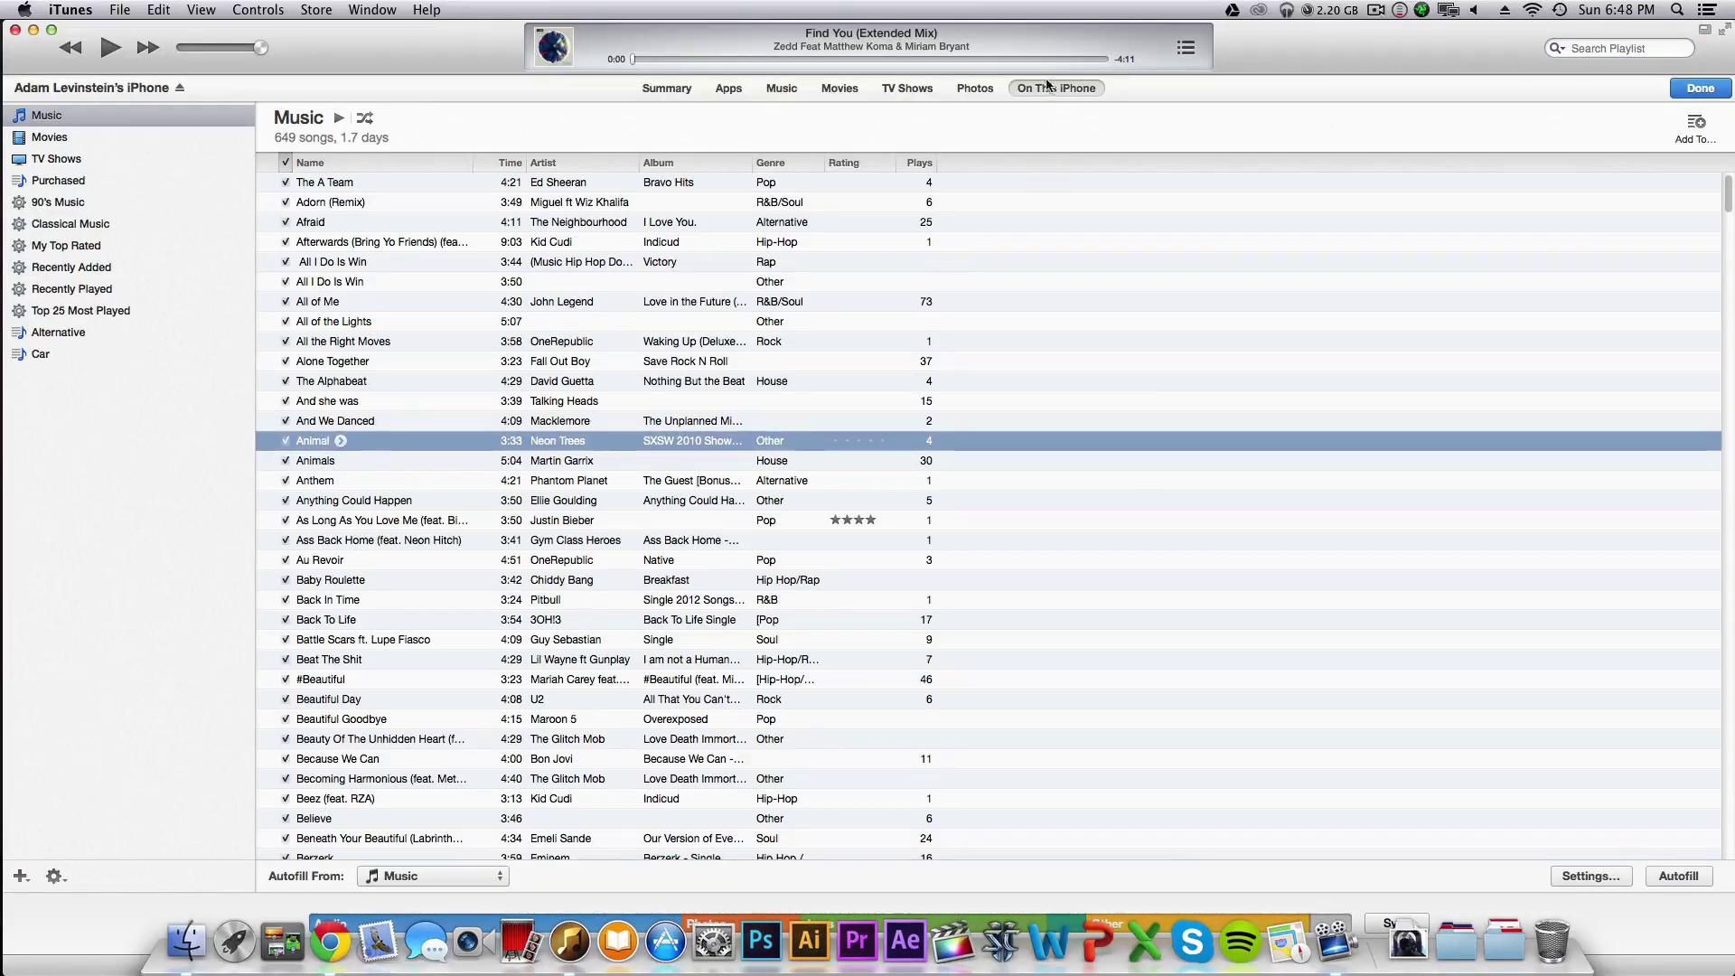
{"action": "right_click", "coordinate": [376, 452]}
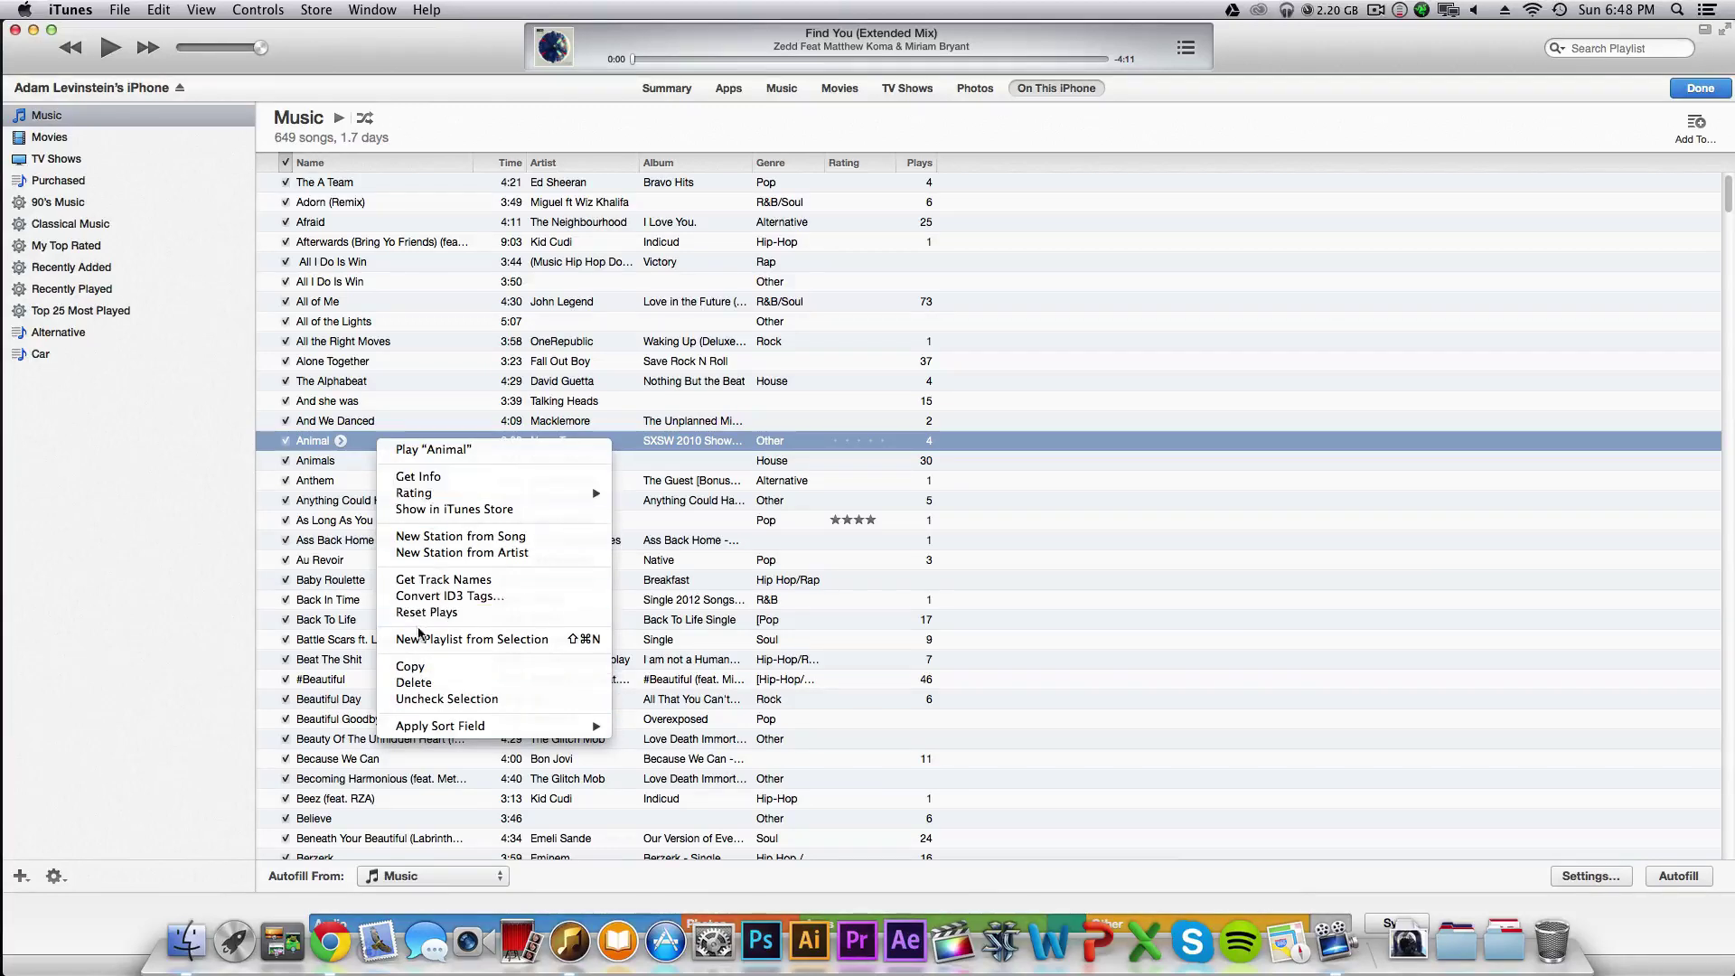
{"action": "left_click", "coordinate": [178, 476]}
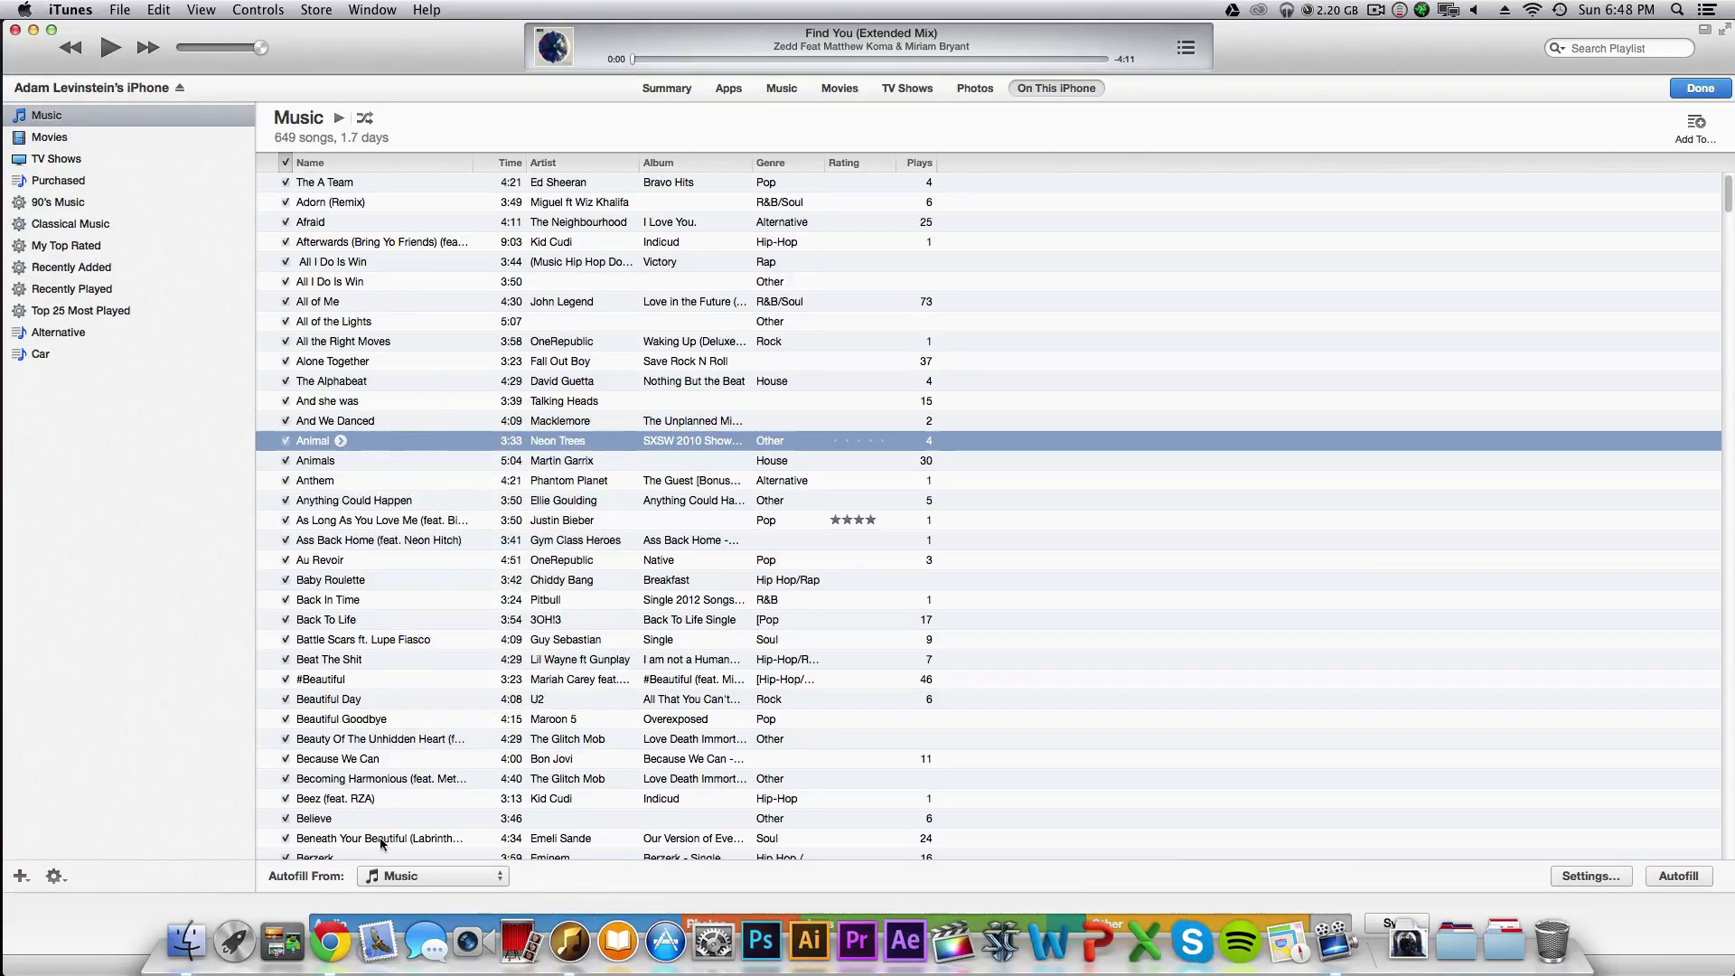